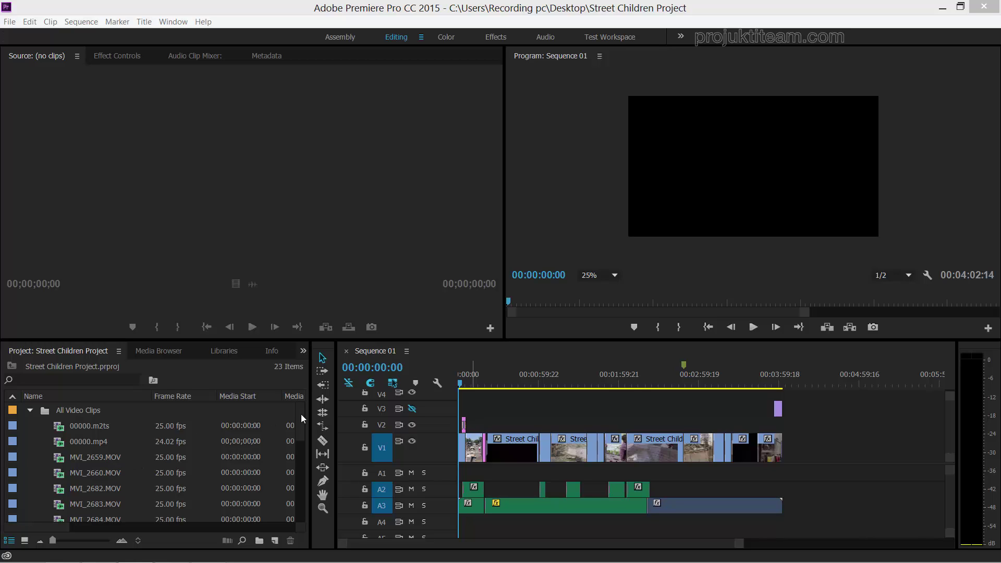
- Load our project.mp4 (00:03:54:12) as the source clip and delete Sequence 01, leaving 22 items
drag(301, 415, 298, 473)
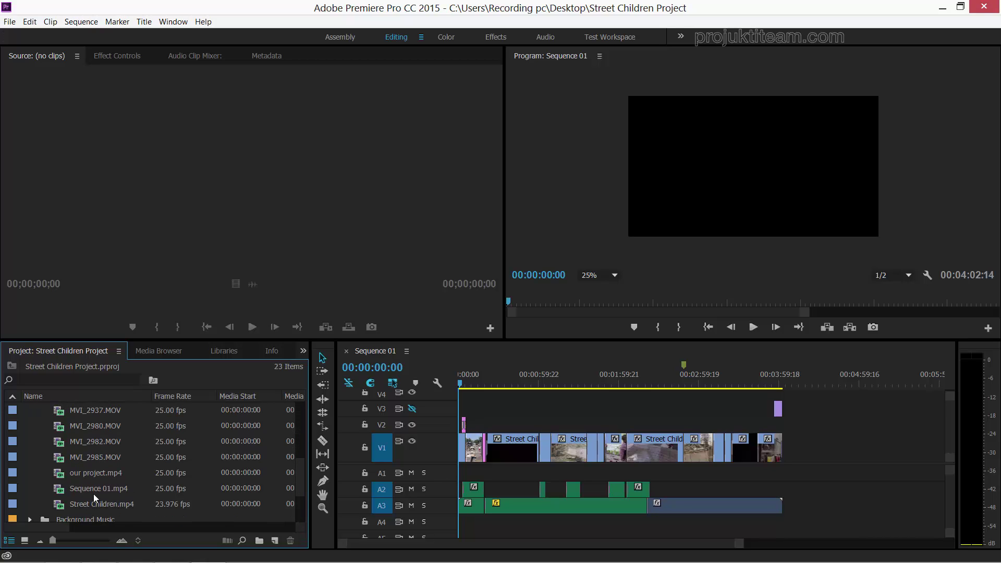
drag(90, 474, 108, 207)
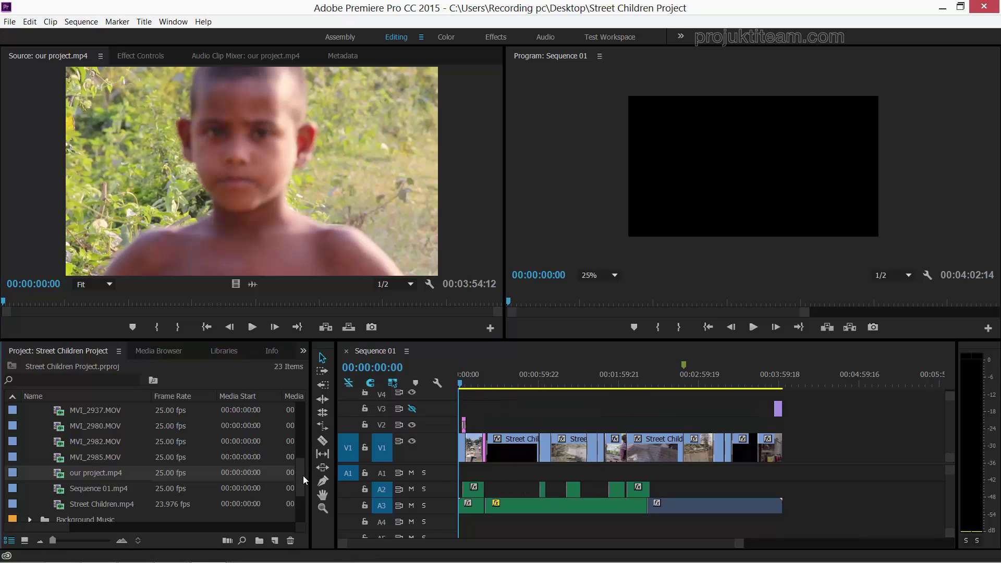
drag(302, 476, 299, 503)
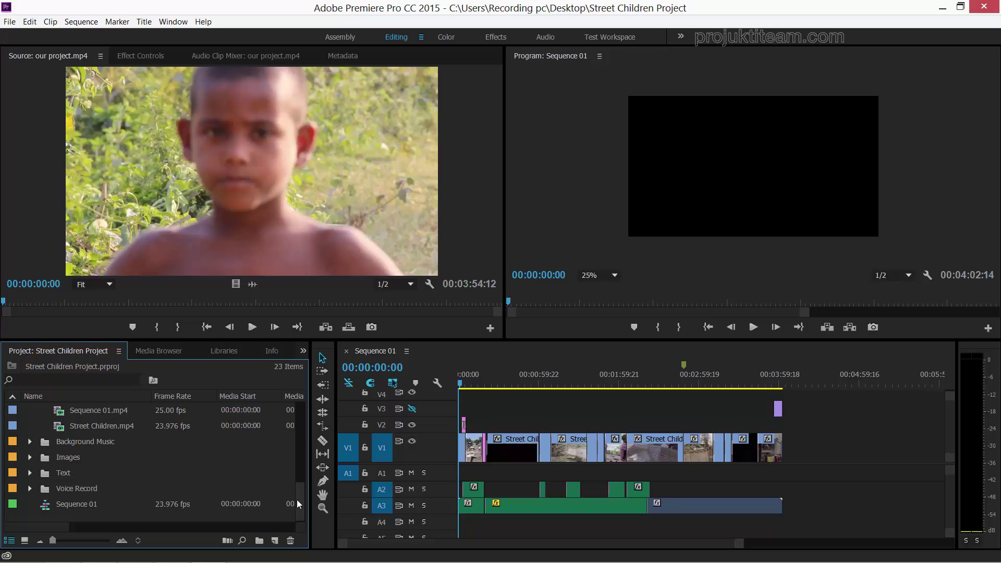
click(96, 505)
key(Delete)
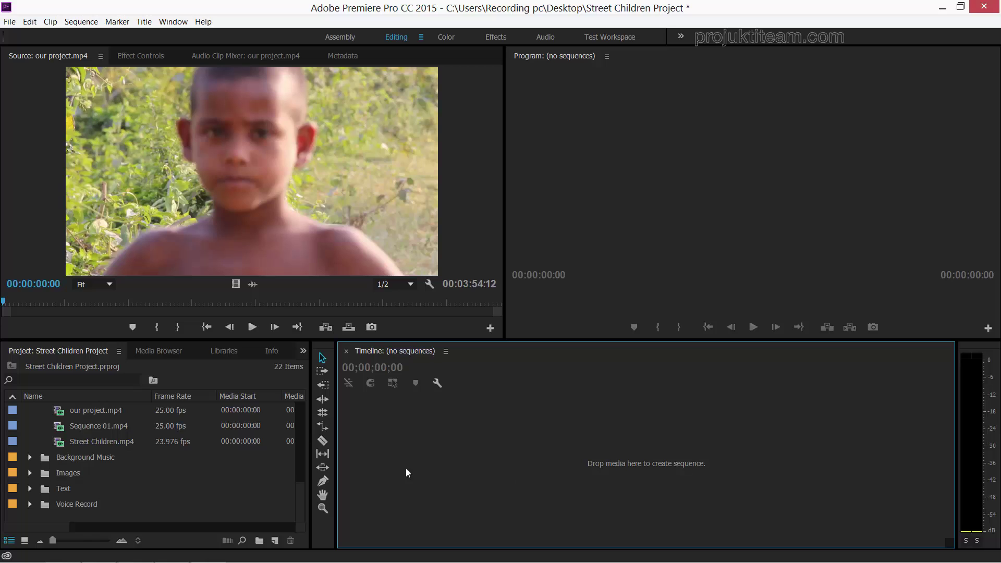
drag(297, 491, 288, 478)
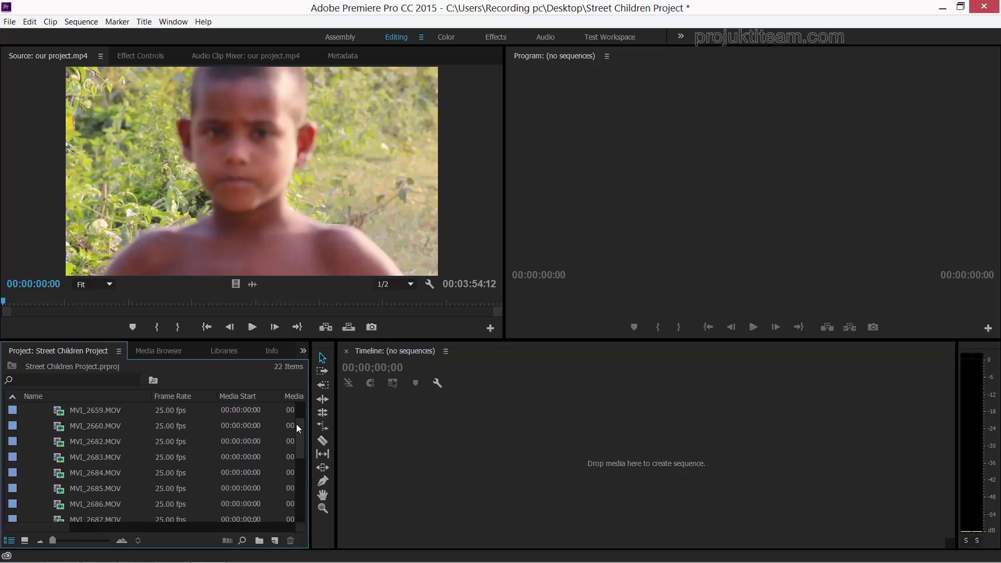
scroll(288, 476, down, 1)
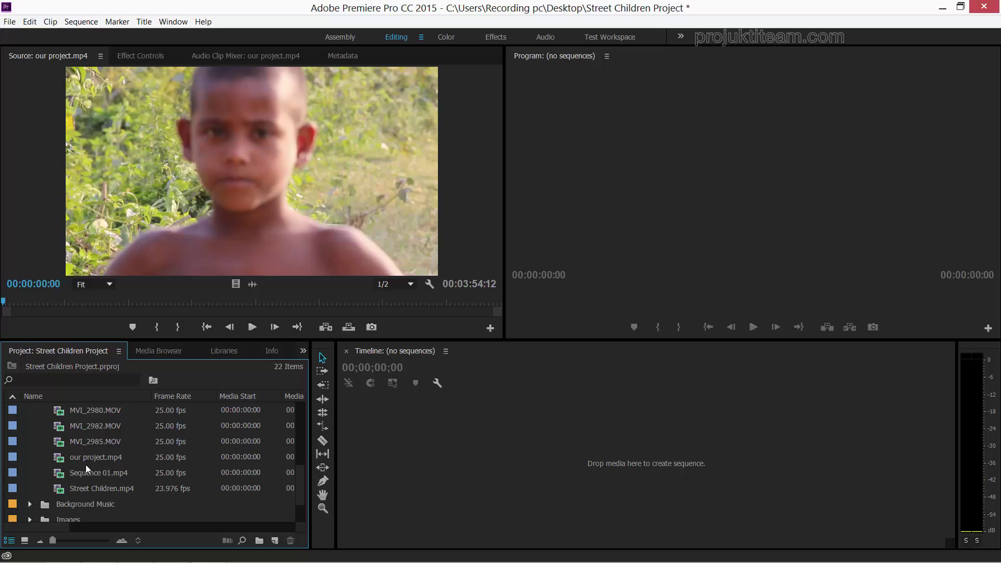
drag(296, 488, 295, 412)
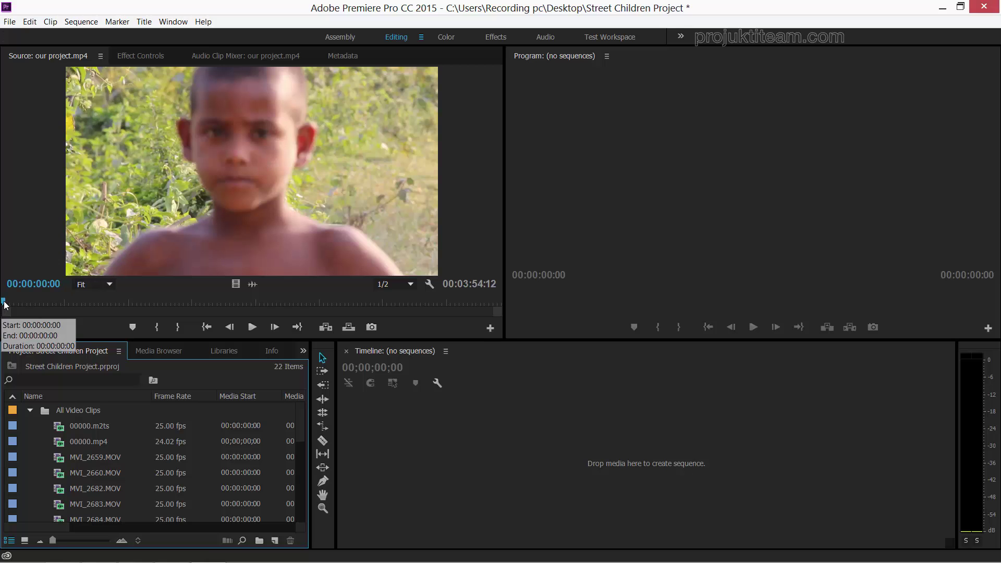
- Mark an In point at 00:00:49:12 in our project.mp4, then skim ahead to about 00:01:02:17
drag(4, 303, 109, 301)
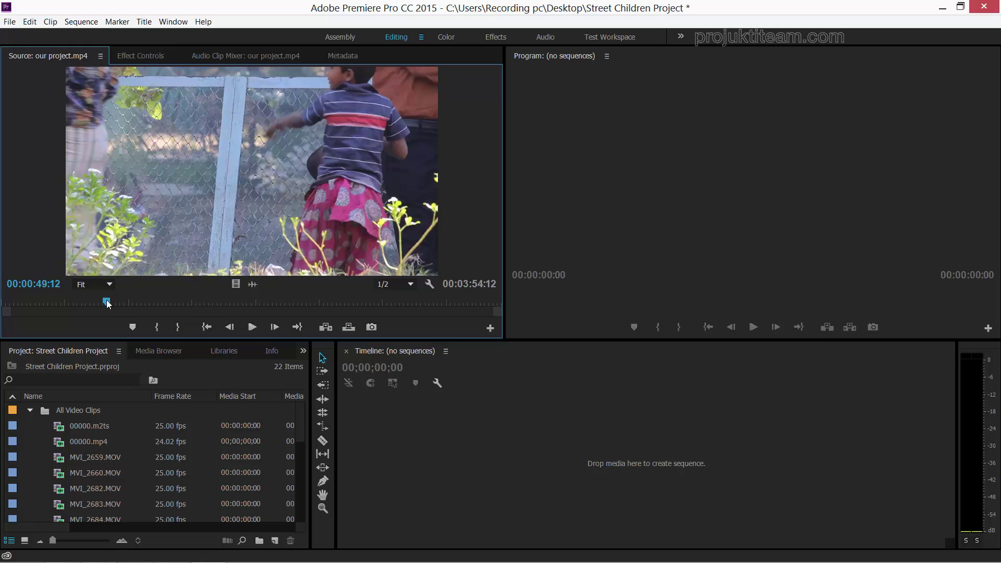
key(i)
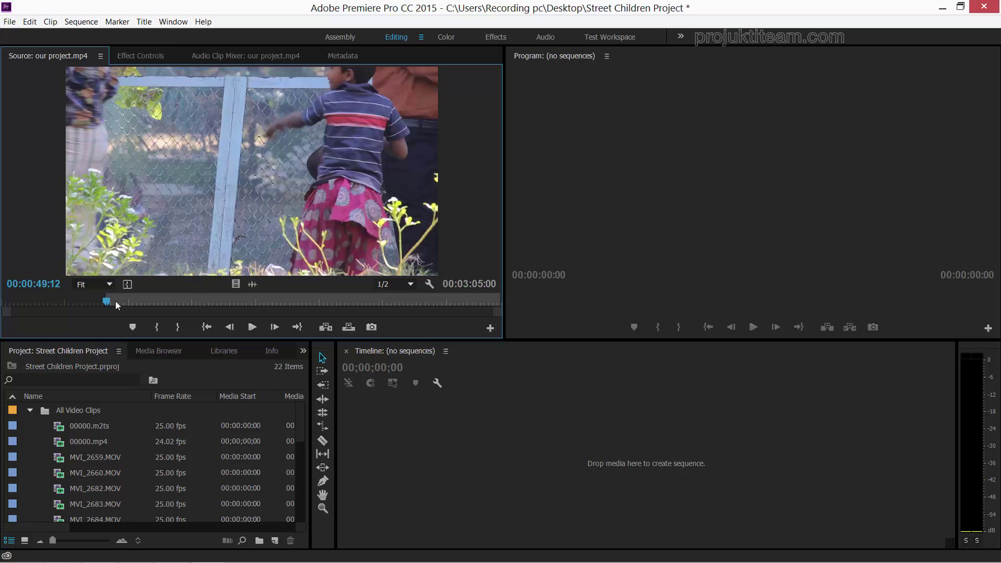
drag(108, 301, 183, 298)
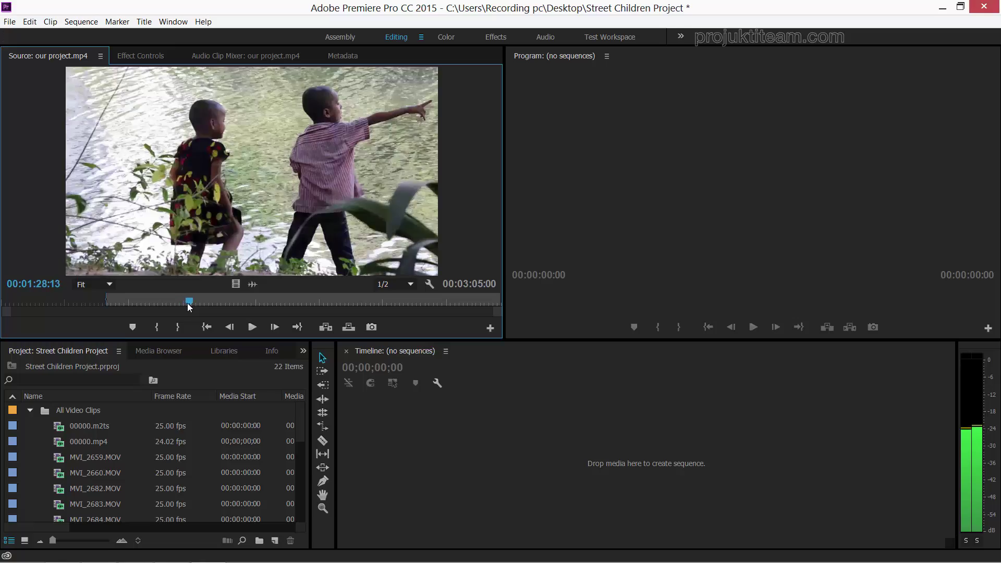
mouse_move(178, 300)
mouse_down()
mouse_move(134, 301)
mouse_move(189, 321)
mouse_up()
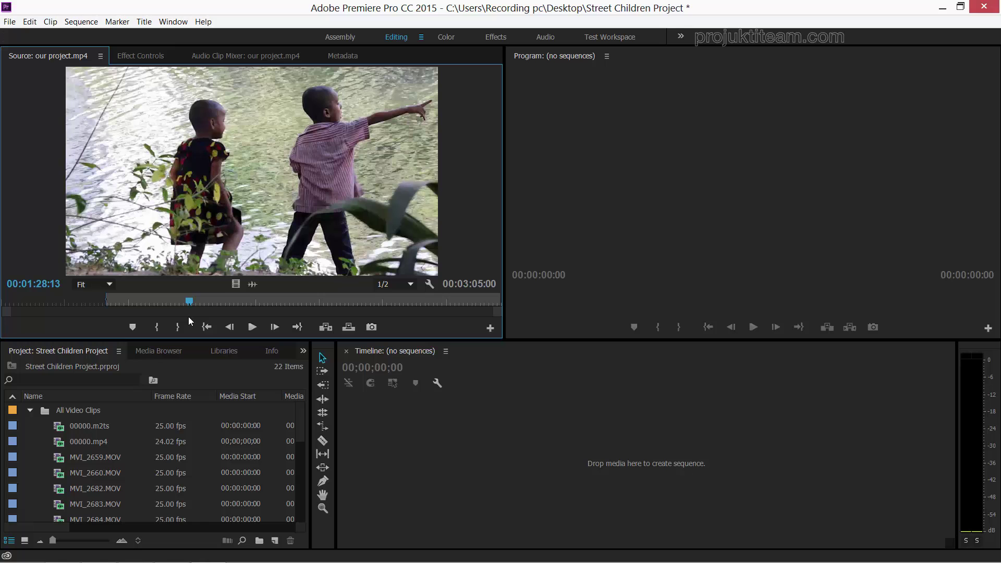
- Play and step through the source clip to review the section after the In point
key(space)
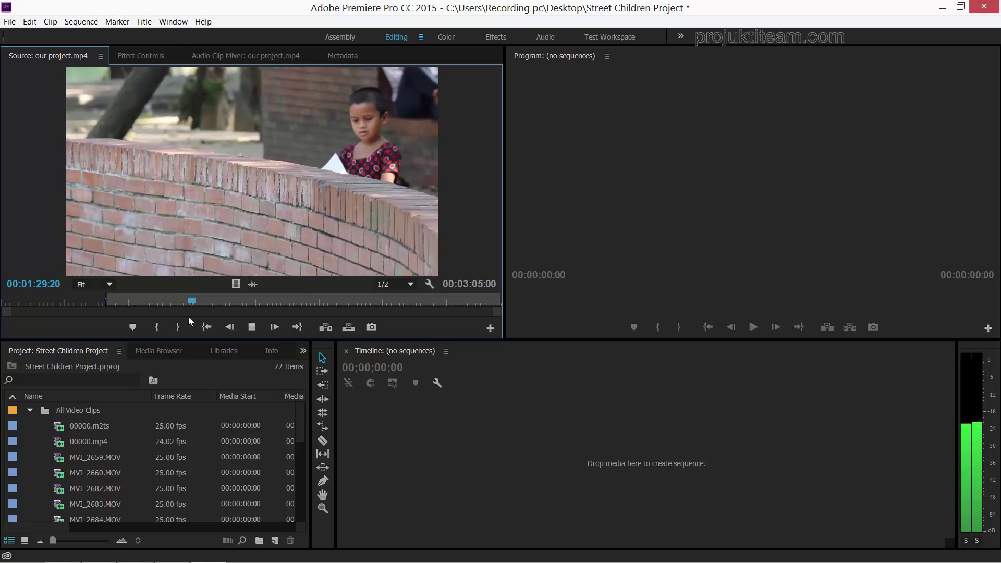
key(space)
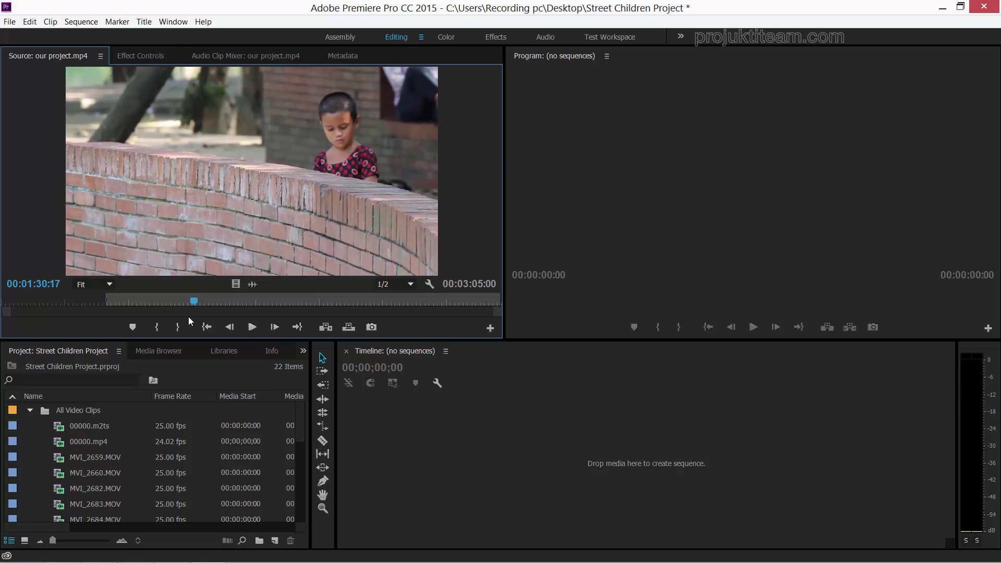
key(space)
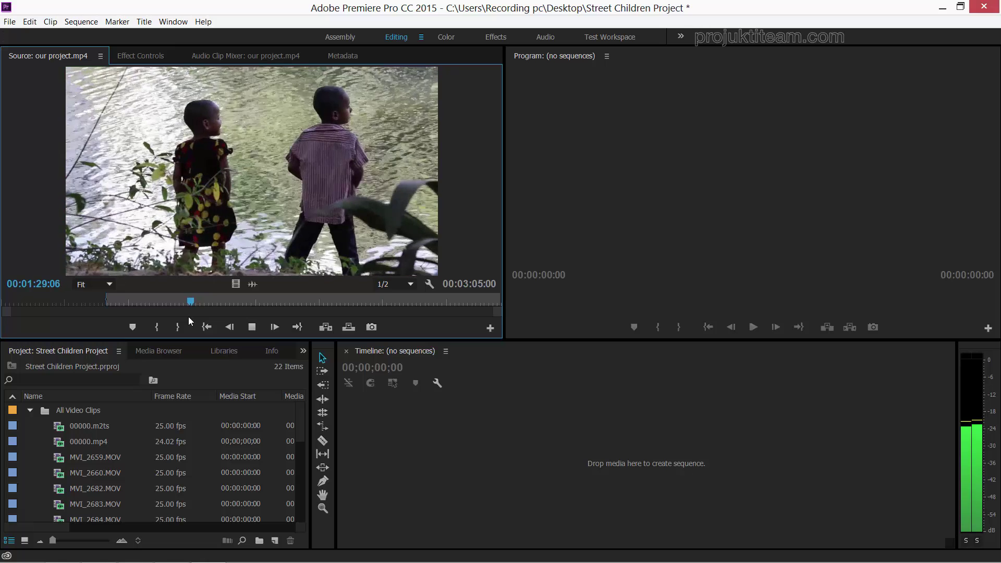
key(space)
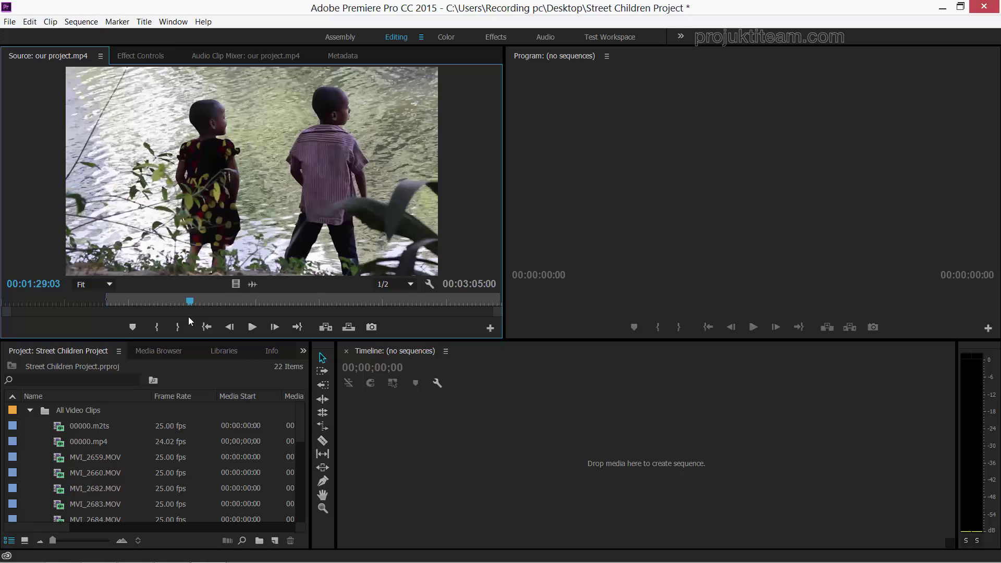
key(Right)
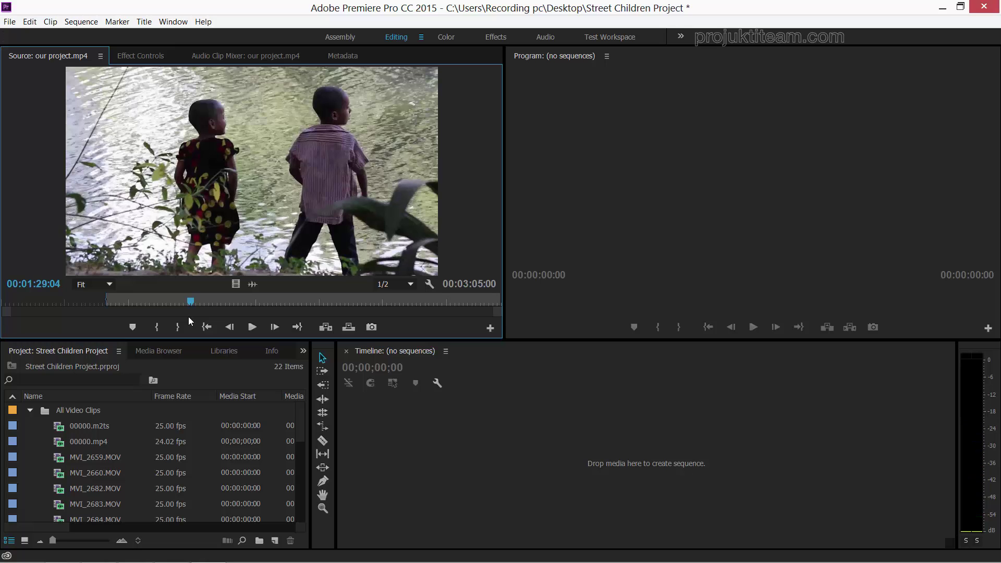
key(space)
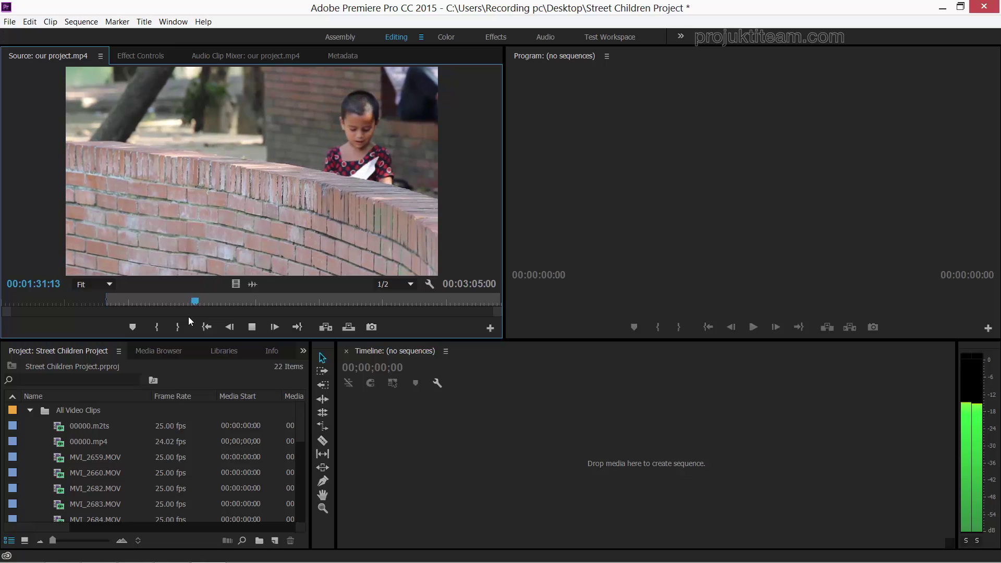
key(space)
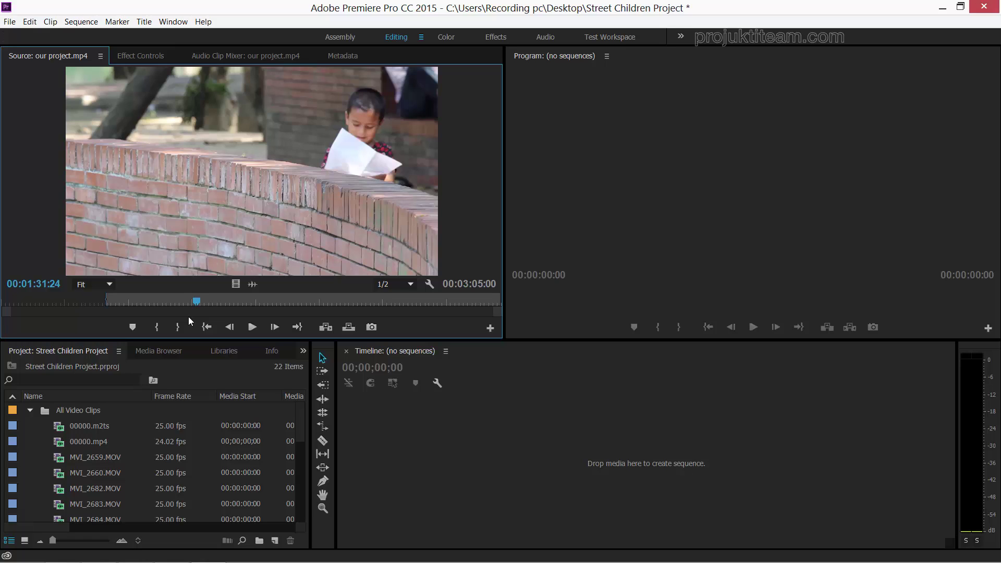
- Land on frame 00:01:29:12 and set the Out point there, marking a 00:00:40:01 range
key(space)
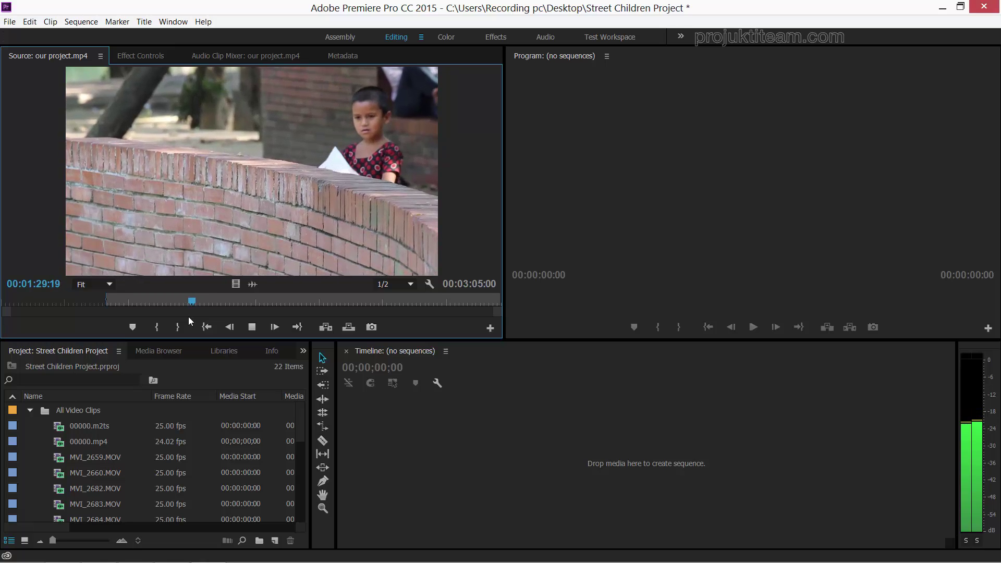
key(space)
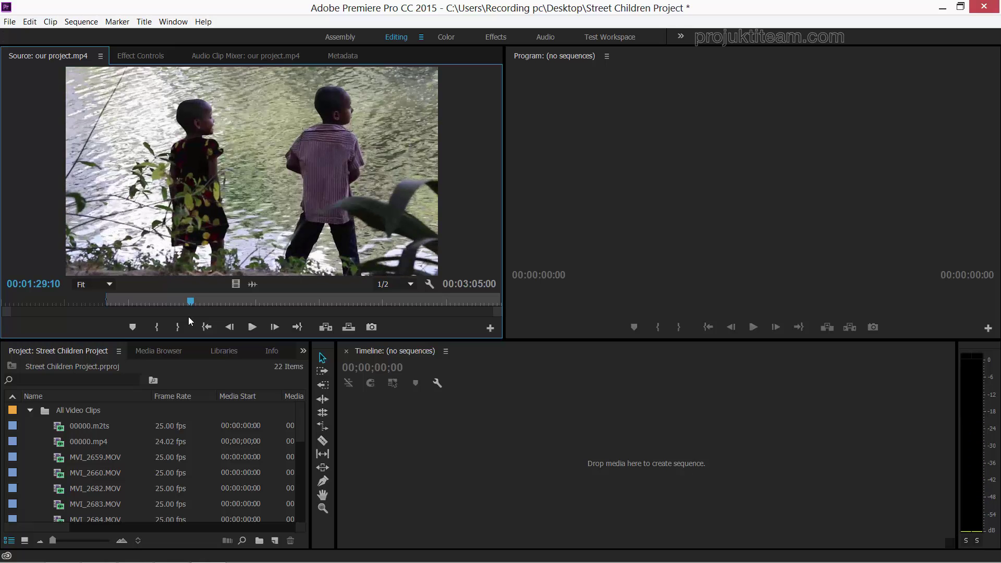
key(Right)
key(Right)
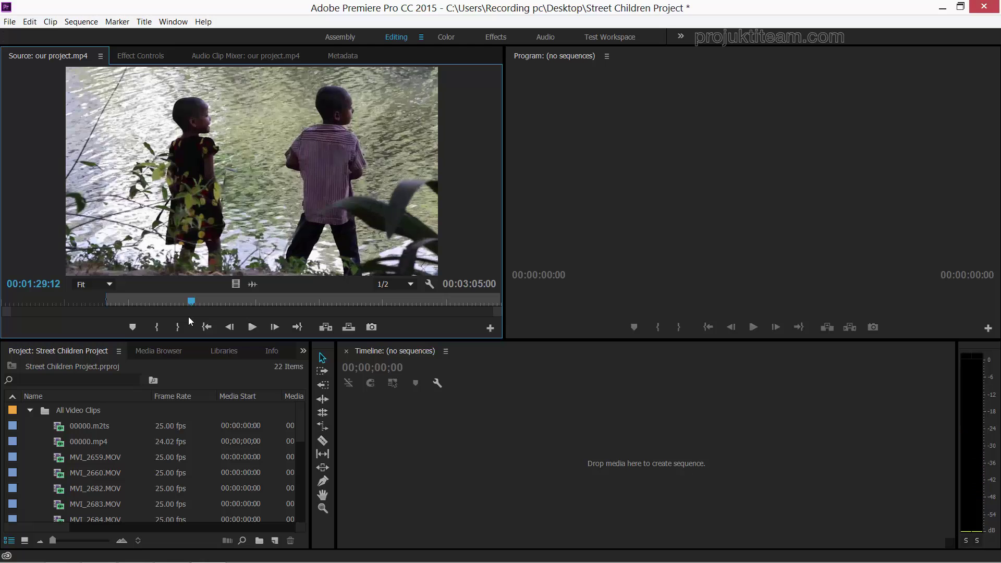
key(Right)
key(Left)
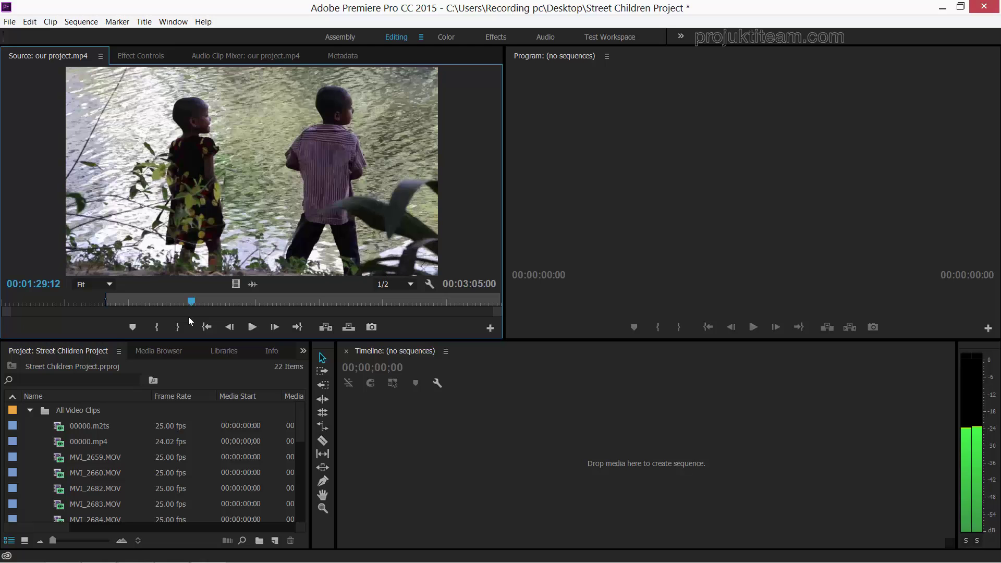
key(o)
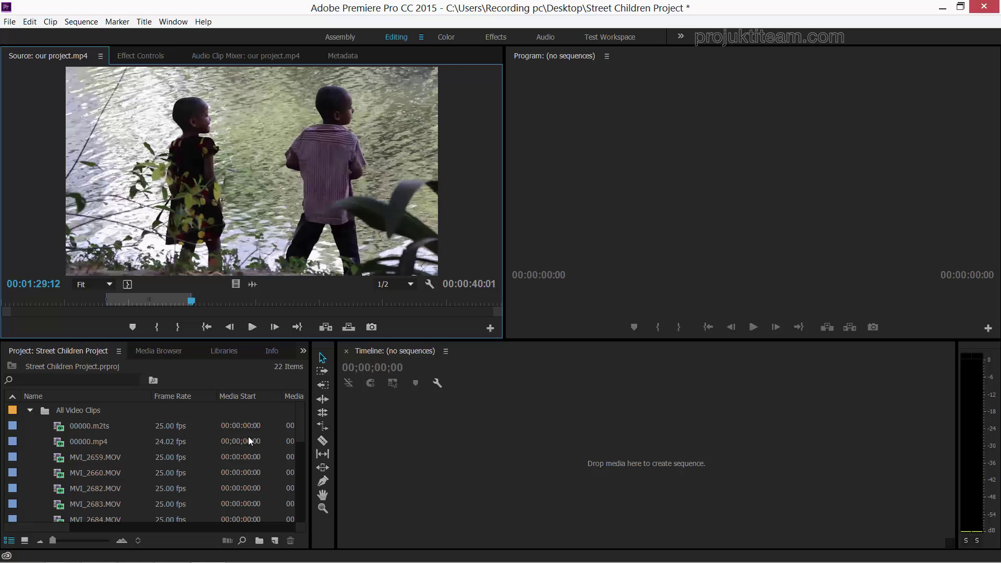
- Mark MVI_2982.MOV from 00:00:11:20 to 00:00:23:04, then maximize the Project panel
drag(301, 424, 301, 485)
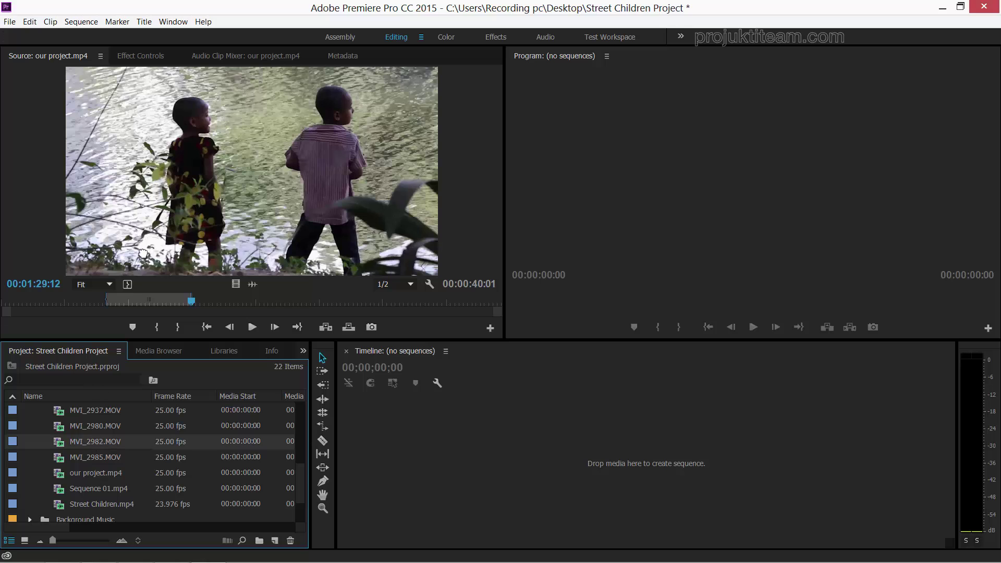
drag(93, 445, 152, 212)
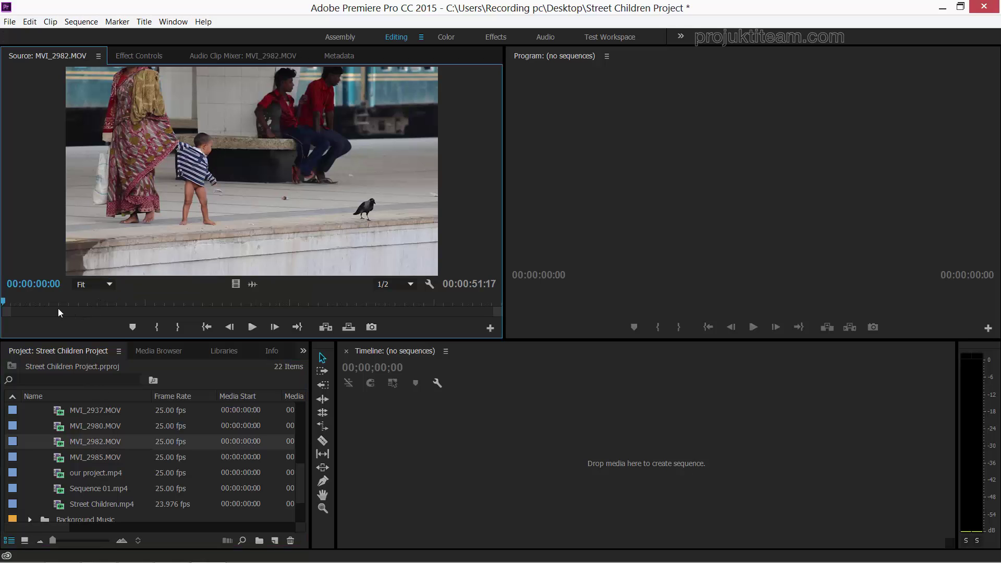
drag(4, 304, 225, 304)
key(i)
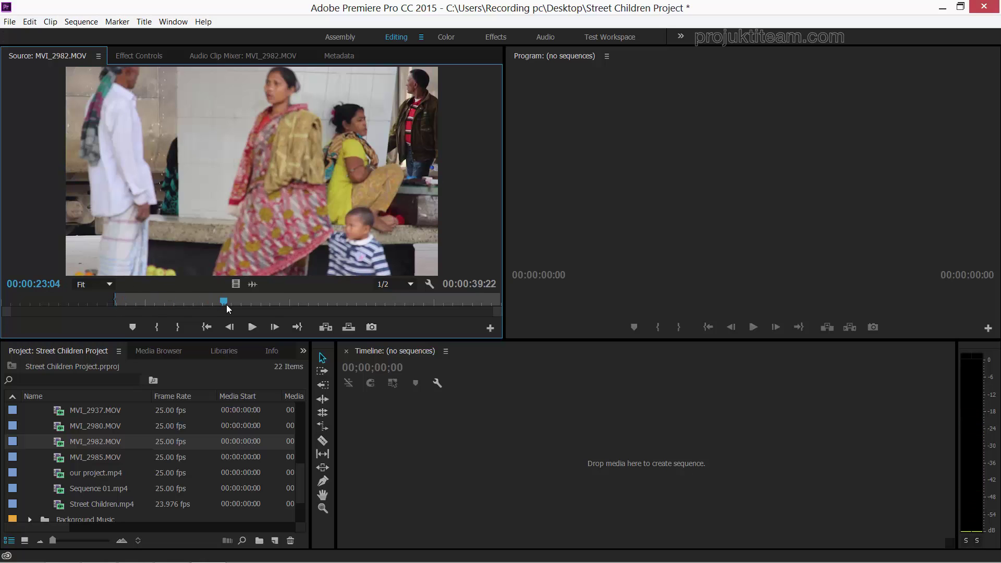
key(o)
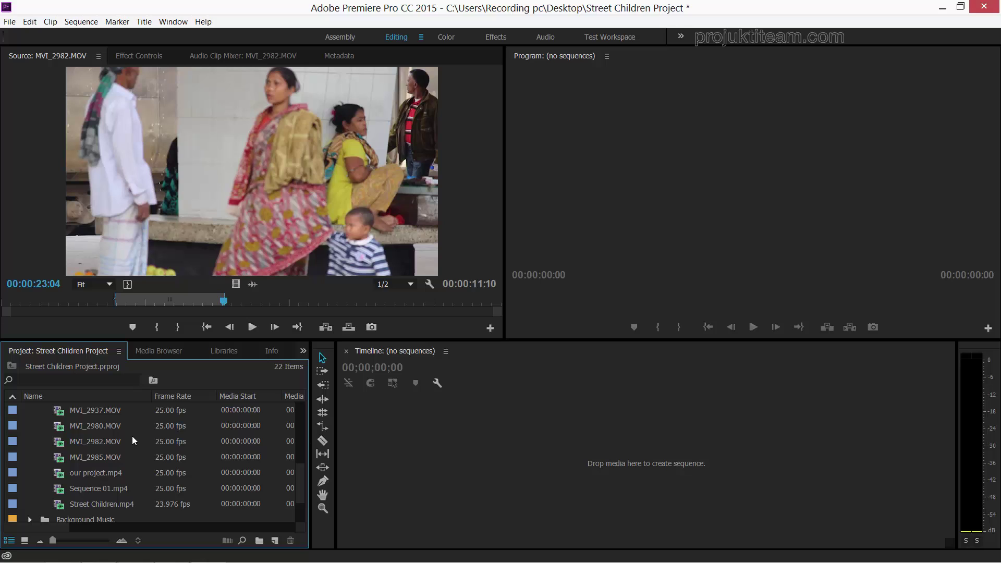
key(grave)
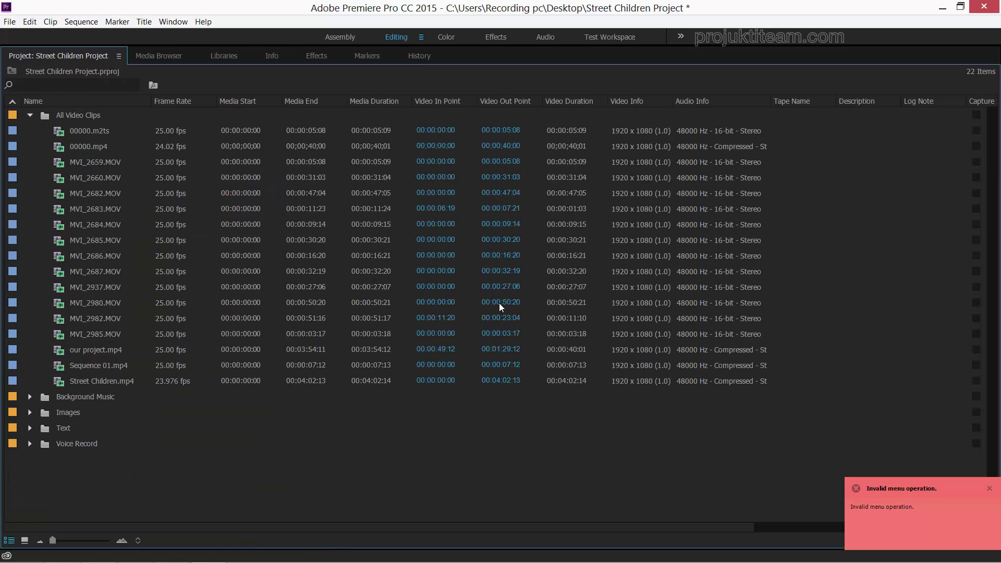
- Dismiss the invalid menu operation error and show the five bins in Icon View
click(915, 492)
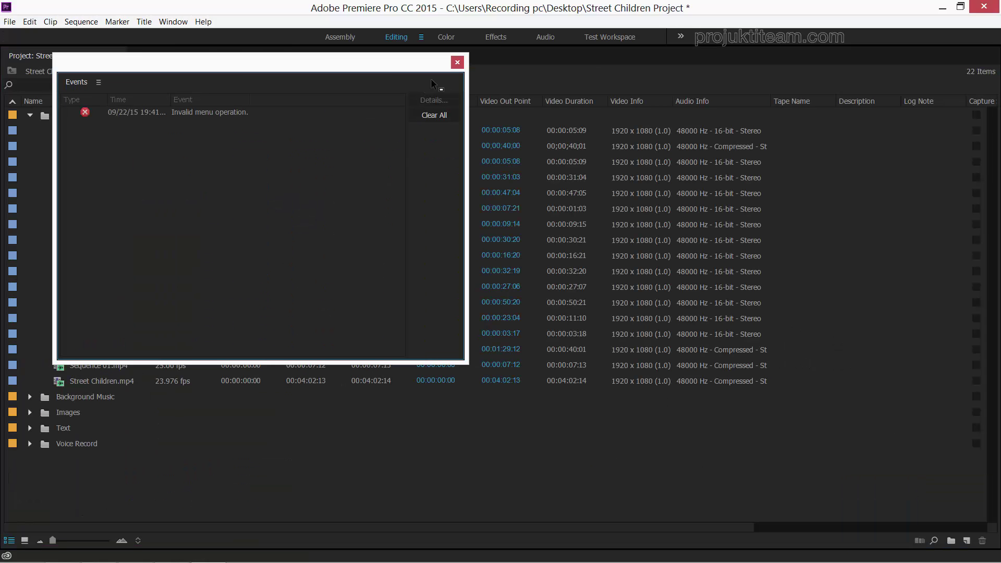
click(457, 63)
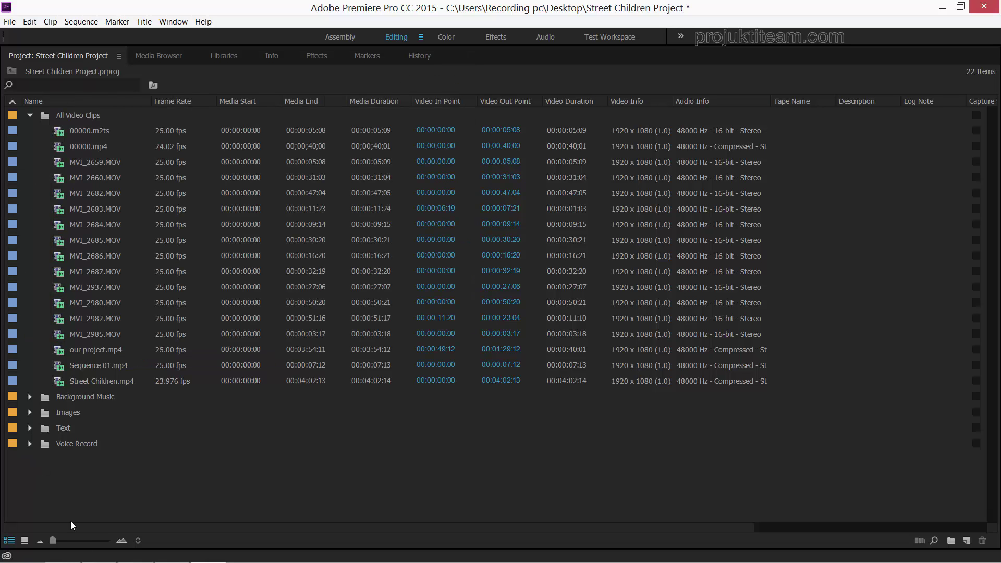
click(24, 541)
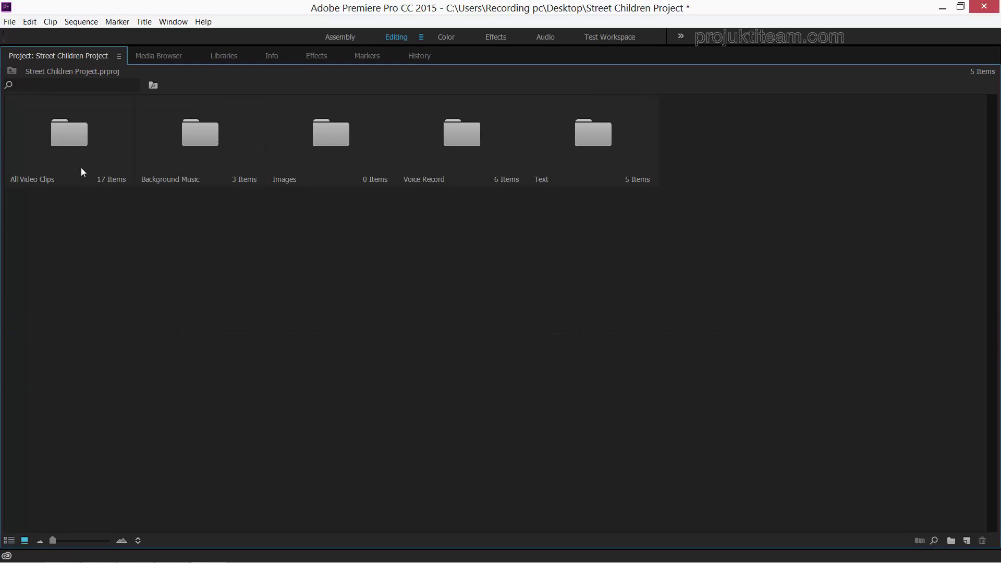
- Open the All Video Clips bin and preview Street Children.mp4, MVI_2985.MOV and MVI_2982.MOV
double_click(71, 139)
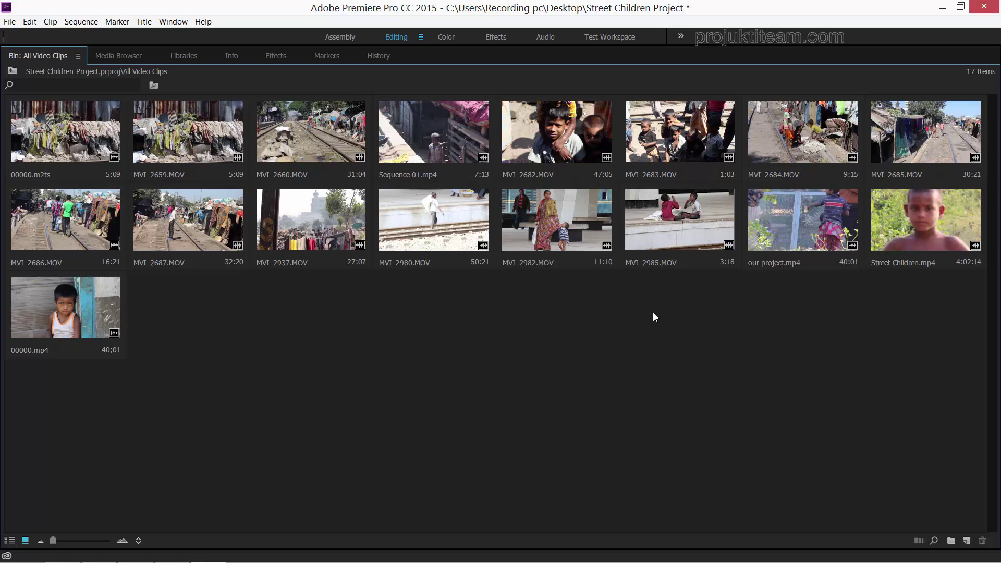
click(912, 211)
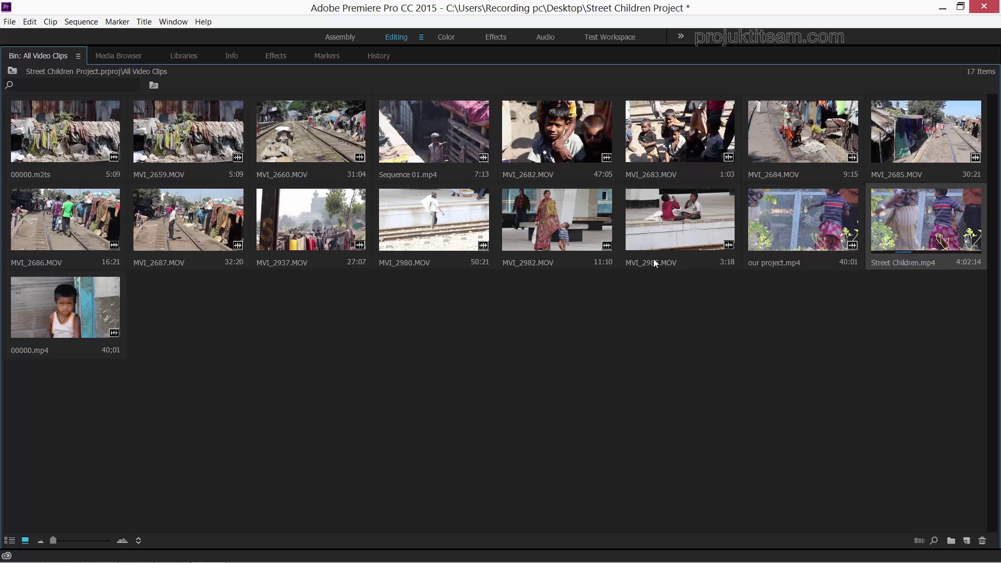
click(659, 235)
click(544, 221)
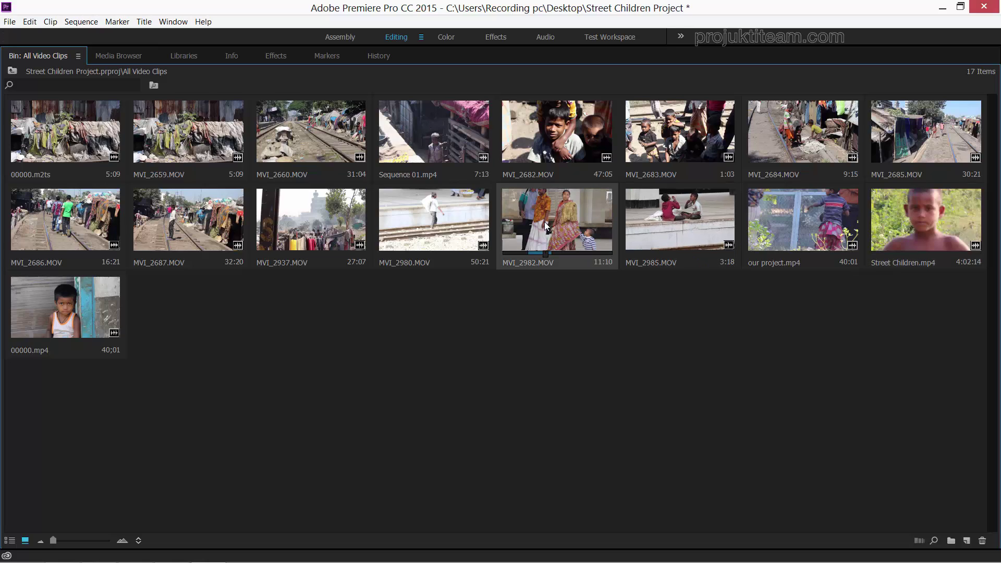
click(678, 224)
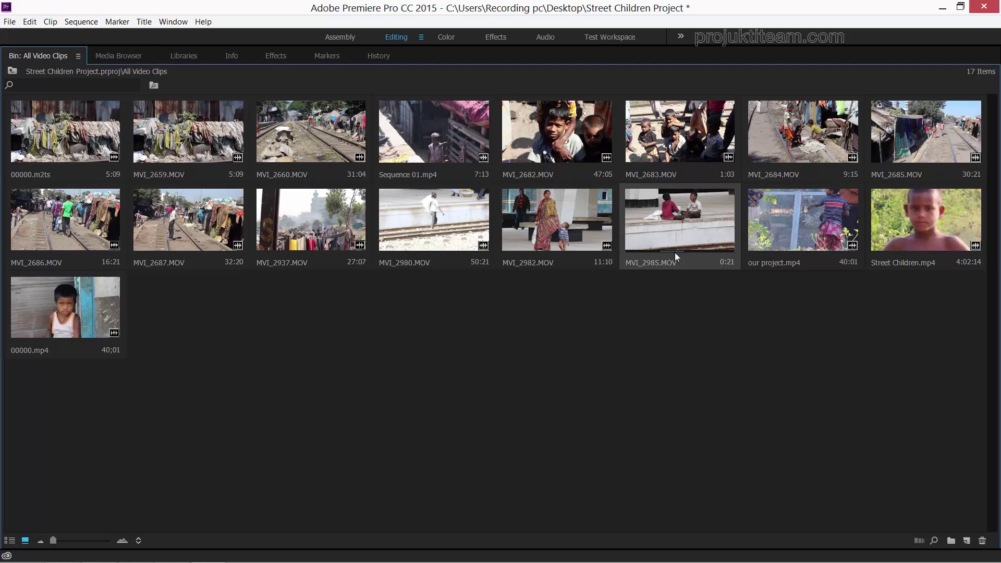
- Enlarge the thumbnails, give MVI_2659.MOV a 1:06 In-to-Out range, and restore the layout
drag(53, 540, 95, 539)
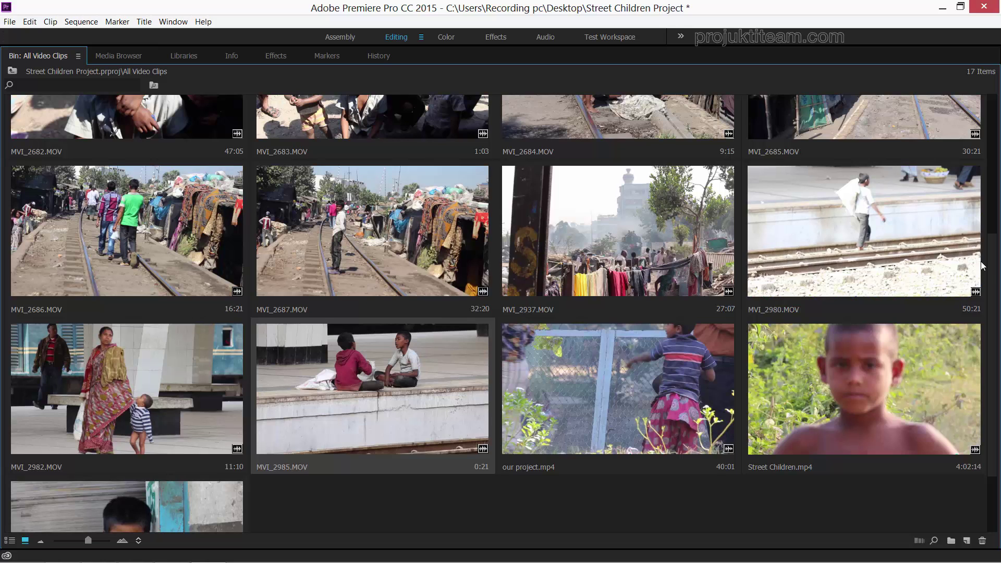
scroll(986, 181, up, 2)
scroll(985, 181, up, 2)
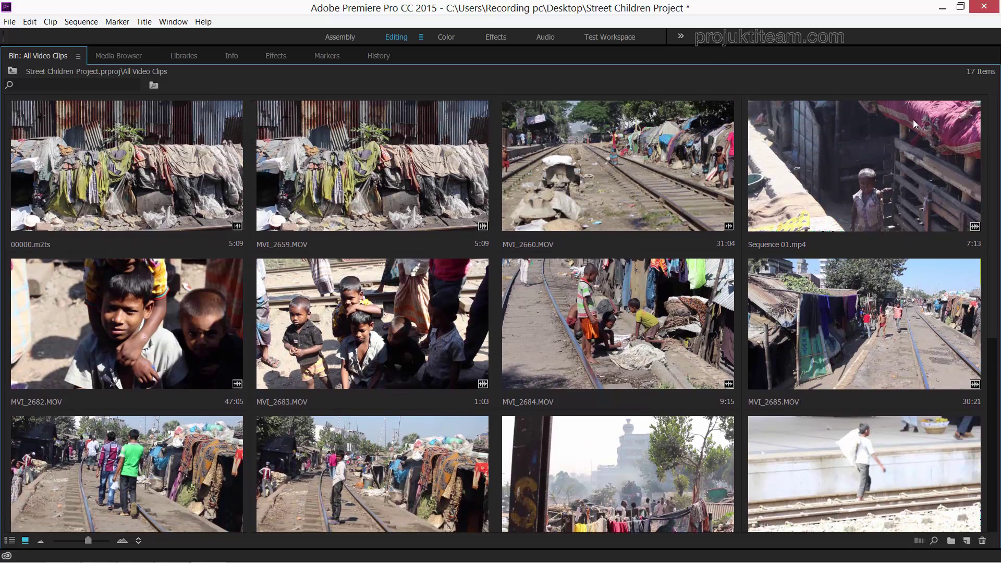
click(120, 183)
click(346, 183)
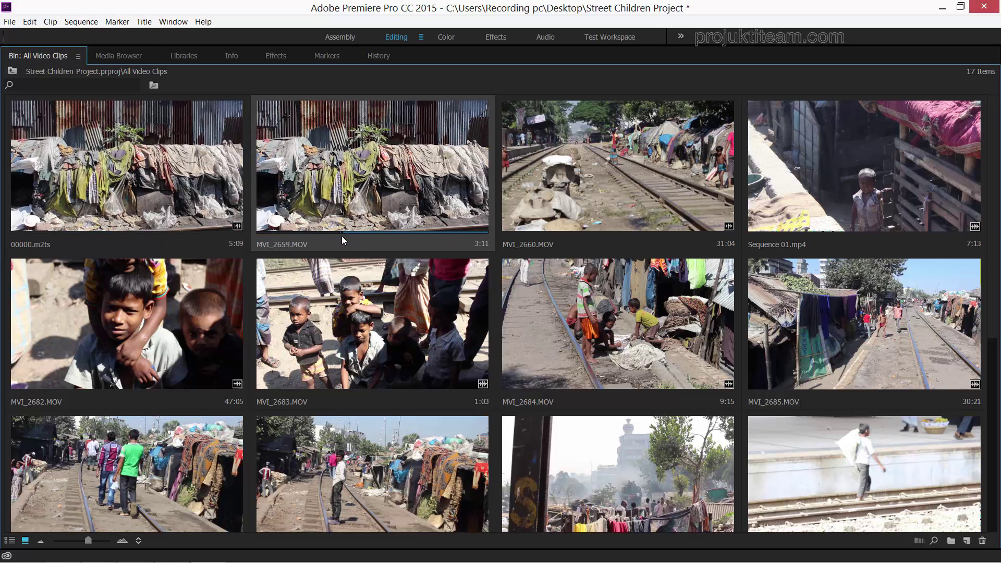
key(i)
key(o)
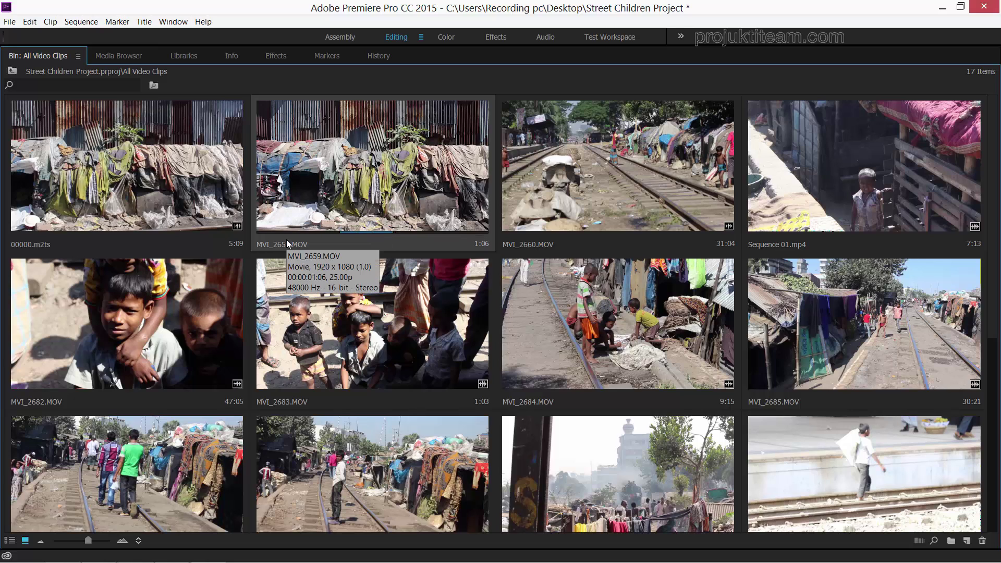
key(grave)
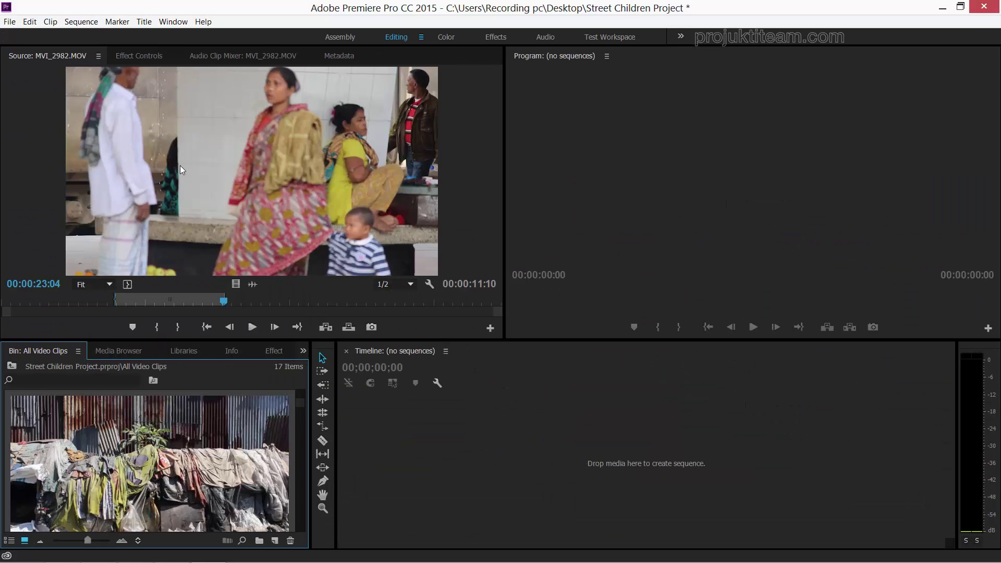
- Shrink the thumbnails and switch All Video Clips to List View showing its 17 clips
click(165, 247)
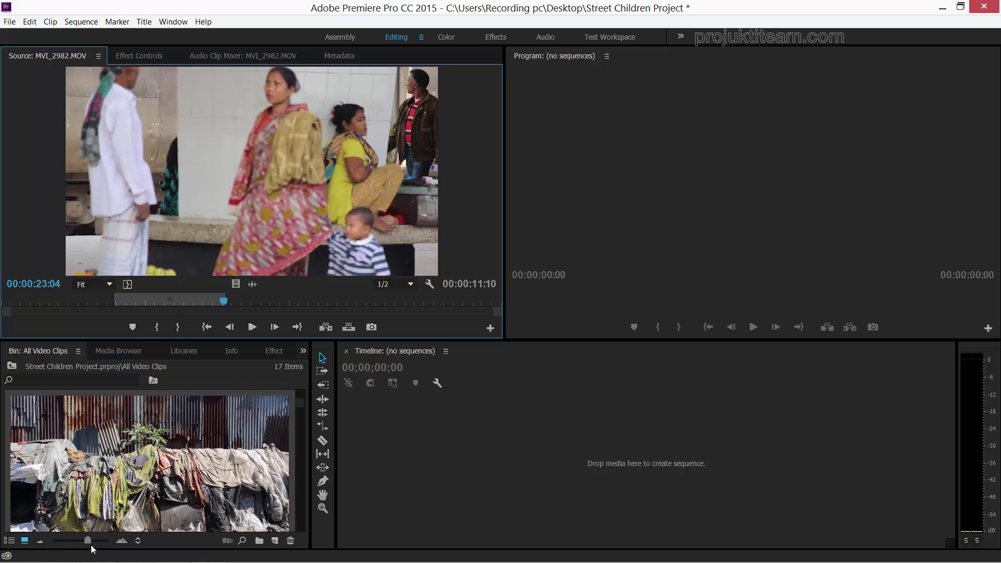
drag(87, 540, 52, 540)
click(10, 540)
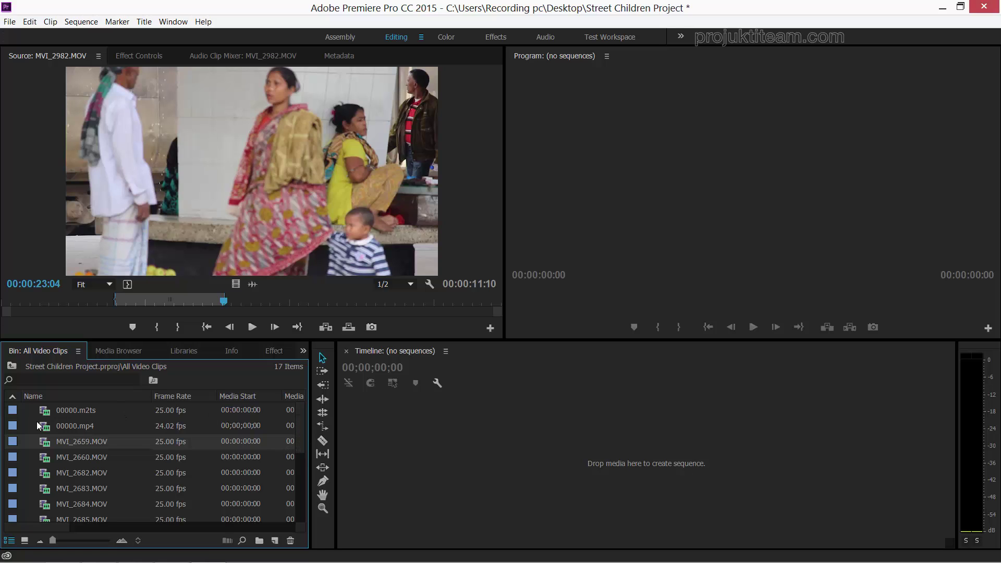
scroll(304, 442, down, 5)
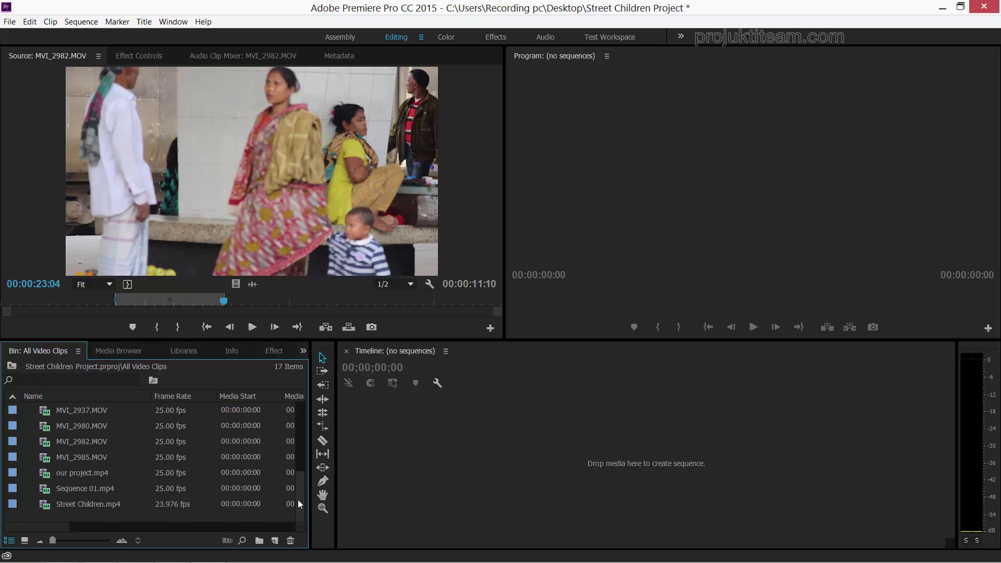
scroll(300, 422, up, 5)
mouse_move(124, 442)
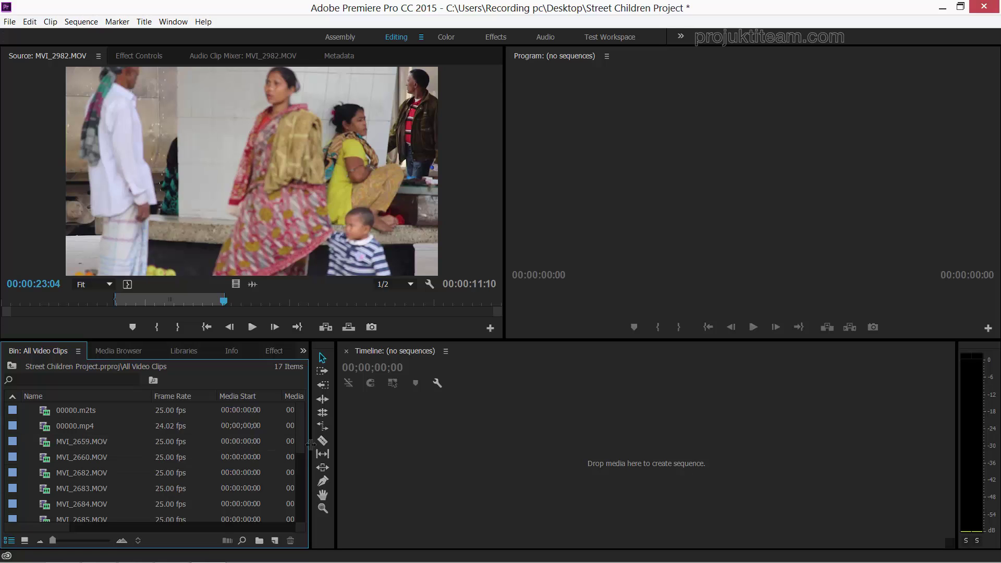
drag(305, 438, 292, 499)
scroll(156, 469, up, 5)
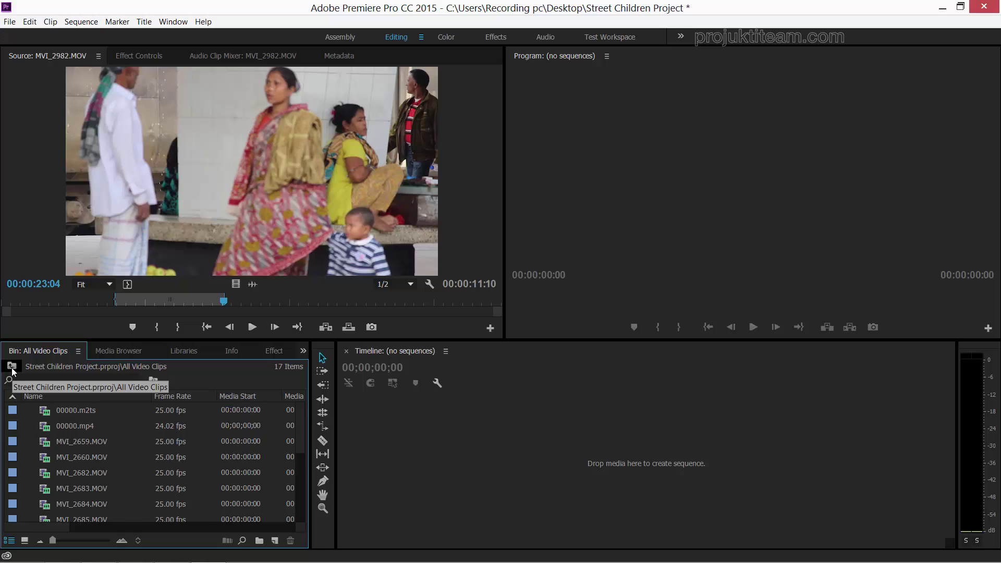
- Return to the project's top level and create a new bin named 'subclip folder'
click(13, 367)
click(30, 410)
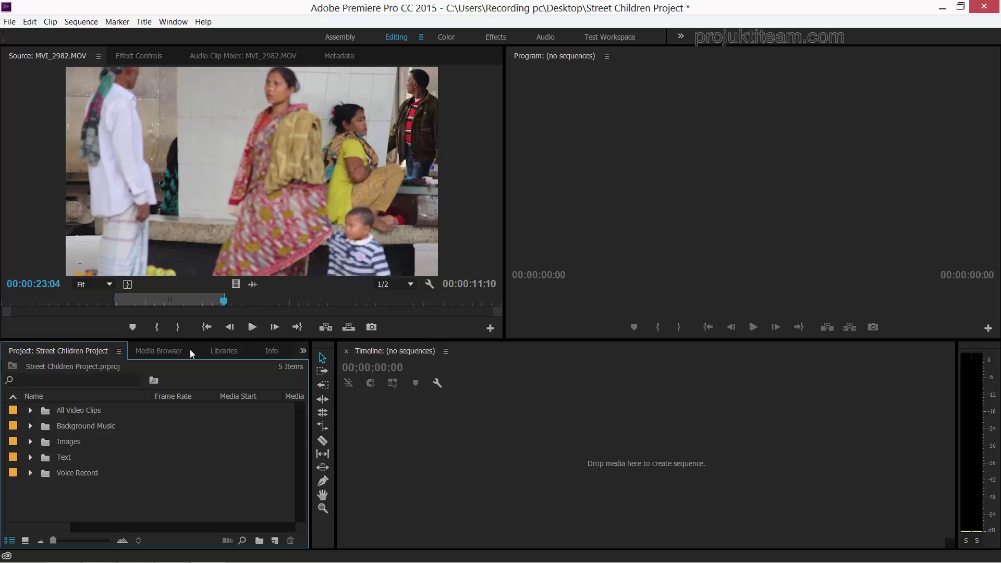
right_click(62, 489)
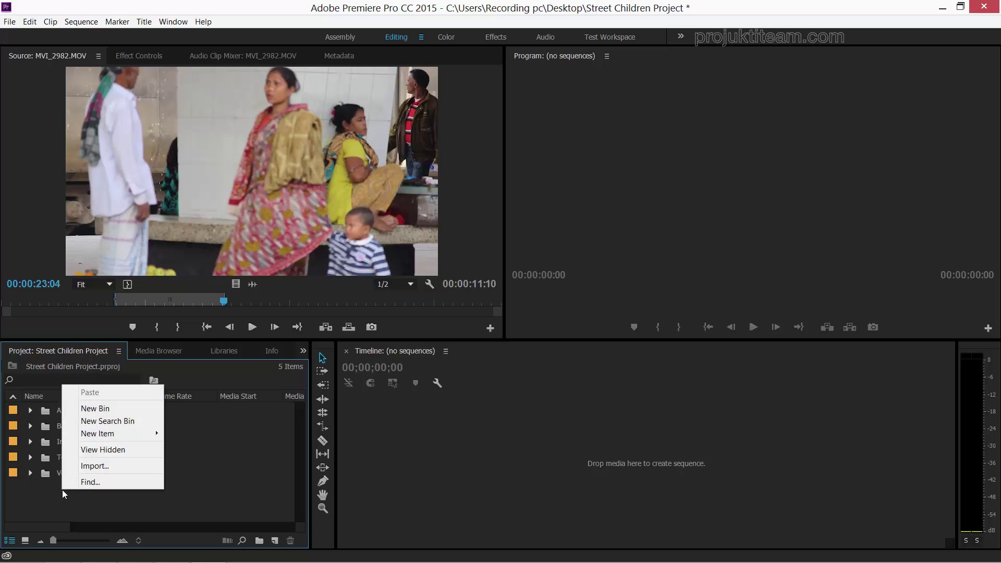
click(95, 409)
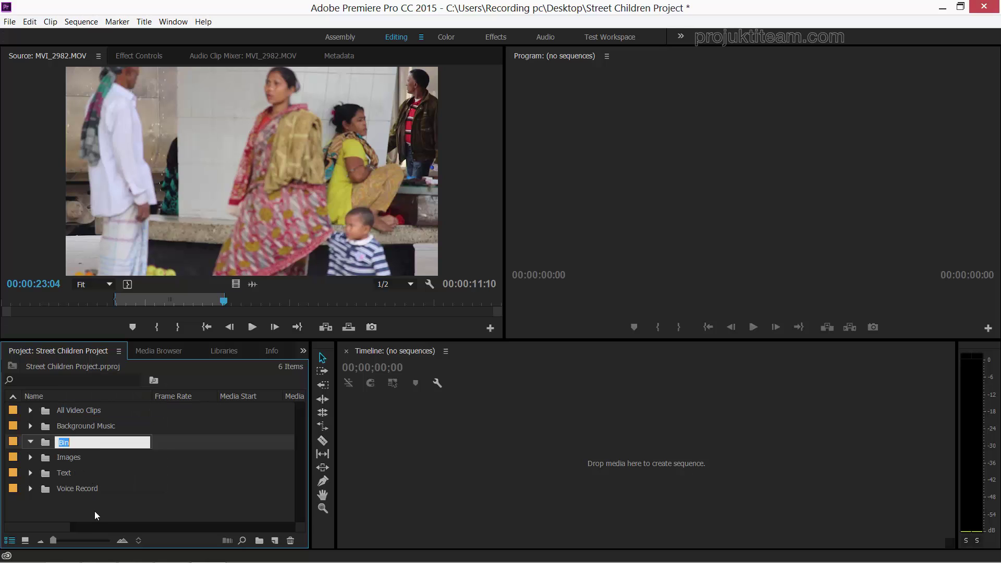
text(`sbu)
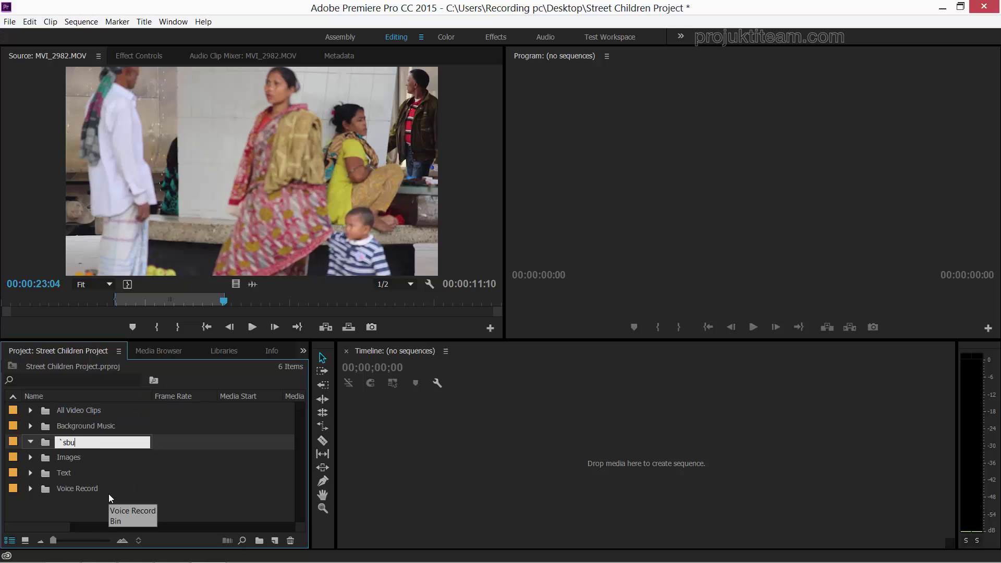
key(BackSpace)
key(BackSpace)
key(BackSpace)
key(BackSpace)
text(s)
text(ubdip)
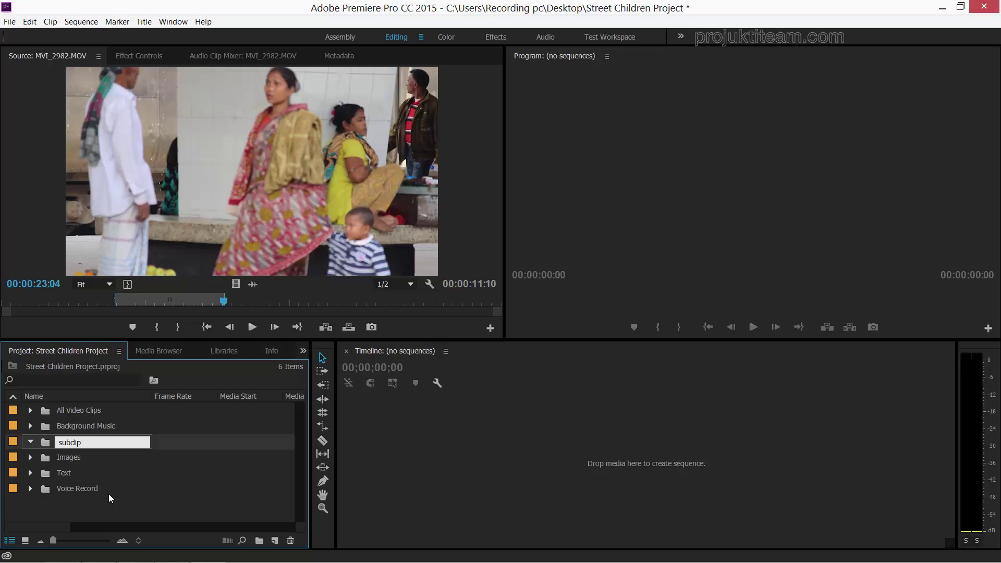
key(BackSpace)
key(BackSpace)
key(BackSpace)
text(dip )
text(fo)
text(lder)
key(Return)
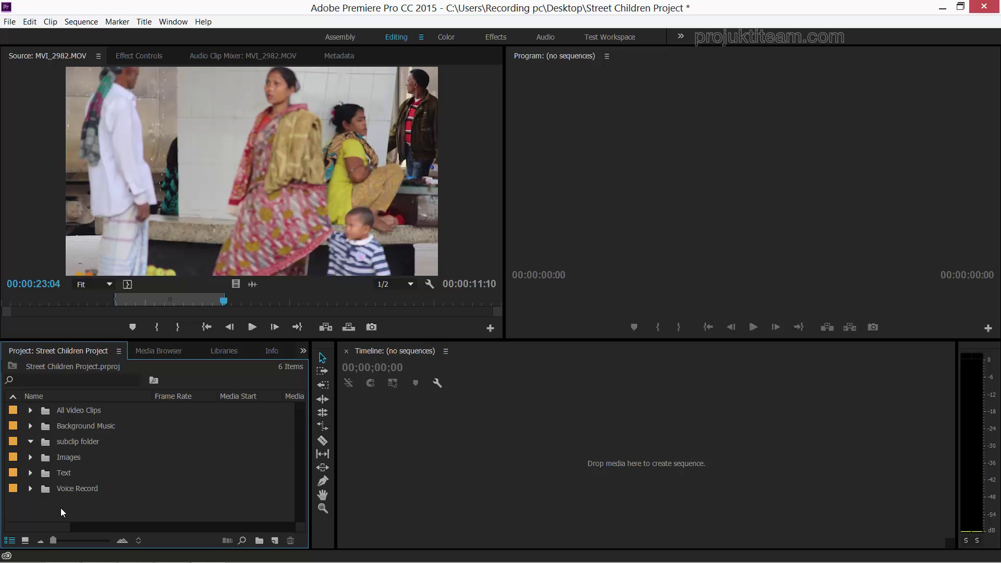
- Make MVI_2982.MOV.Subclip001 (start 00:00:11:20, length 00:00:11:10) from the marked range
click(165, 207)
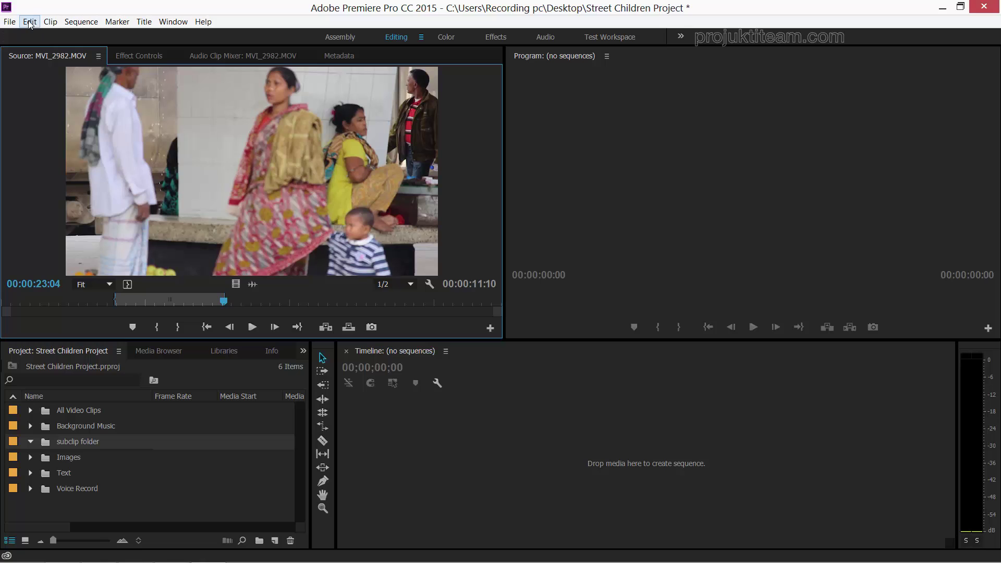
click(46, 21)
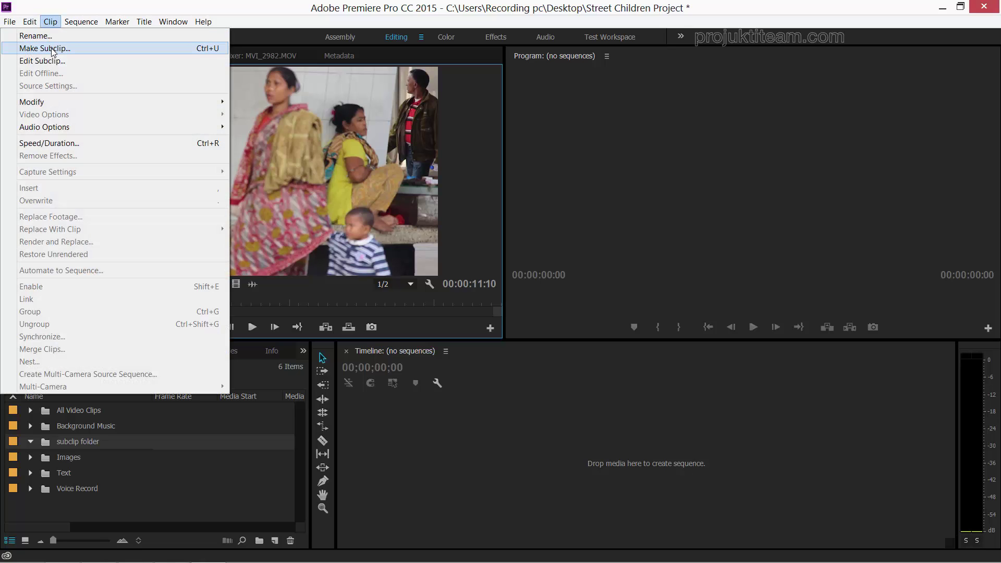
click(52, 49)
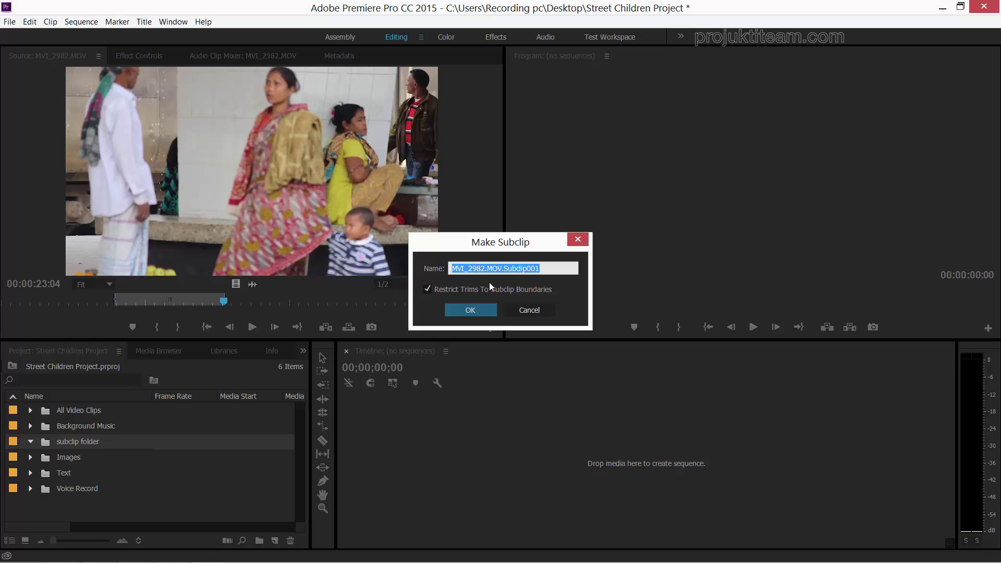
click(471, 311)
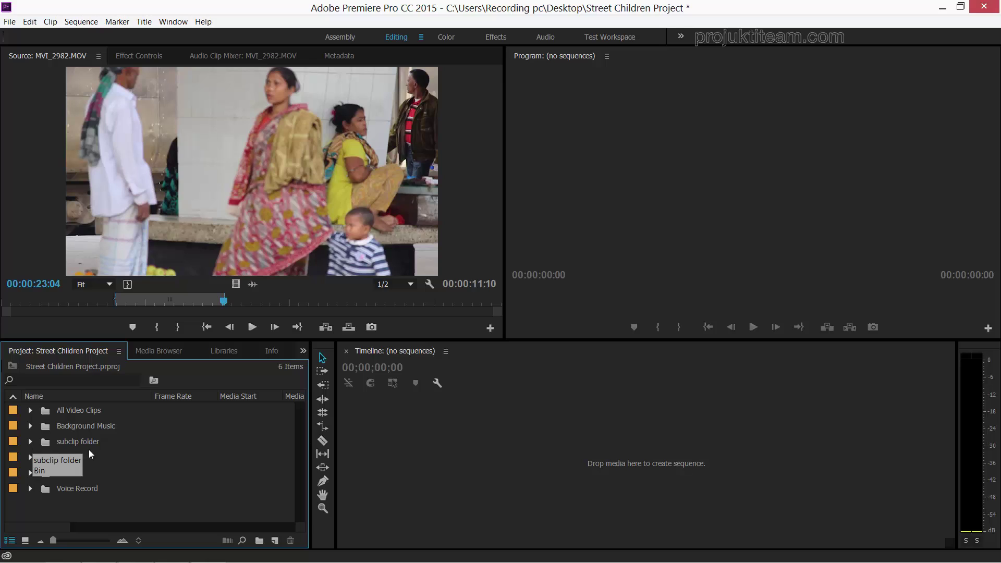
- Collapse the subclip folder and expand the All Video Clips bin
mouse_move(55, 449)
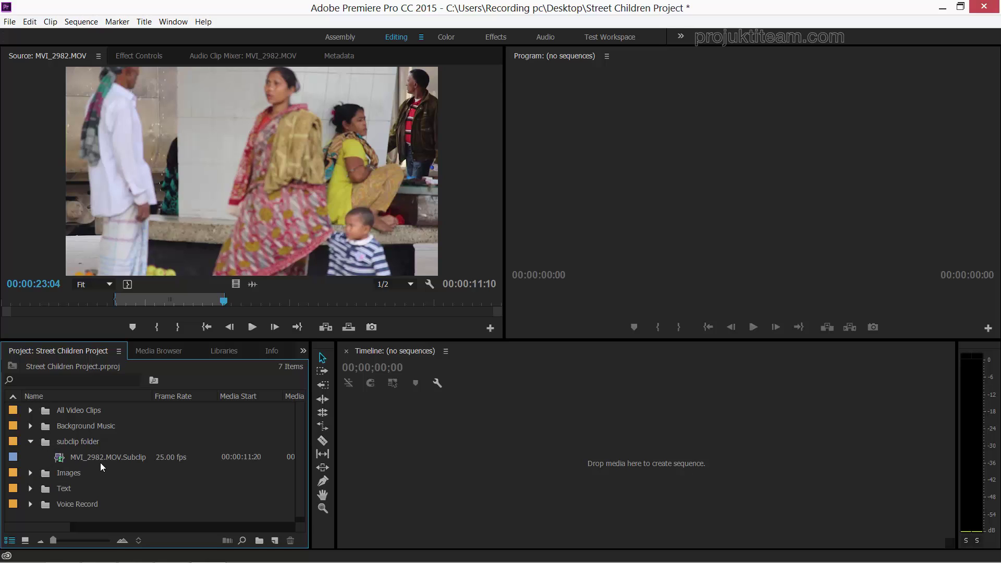
click(29, 442)
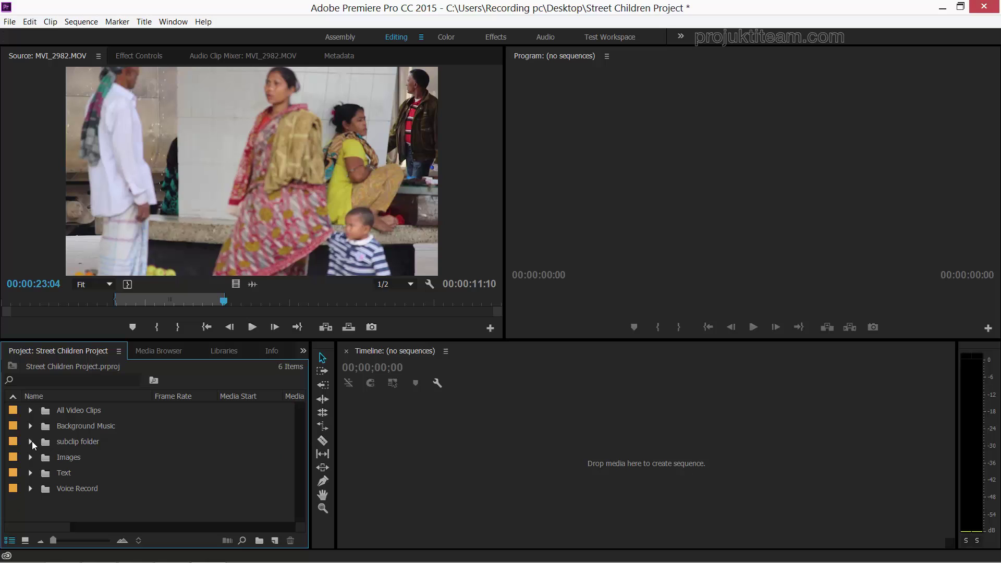
click(31, 411)
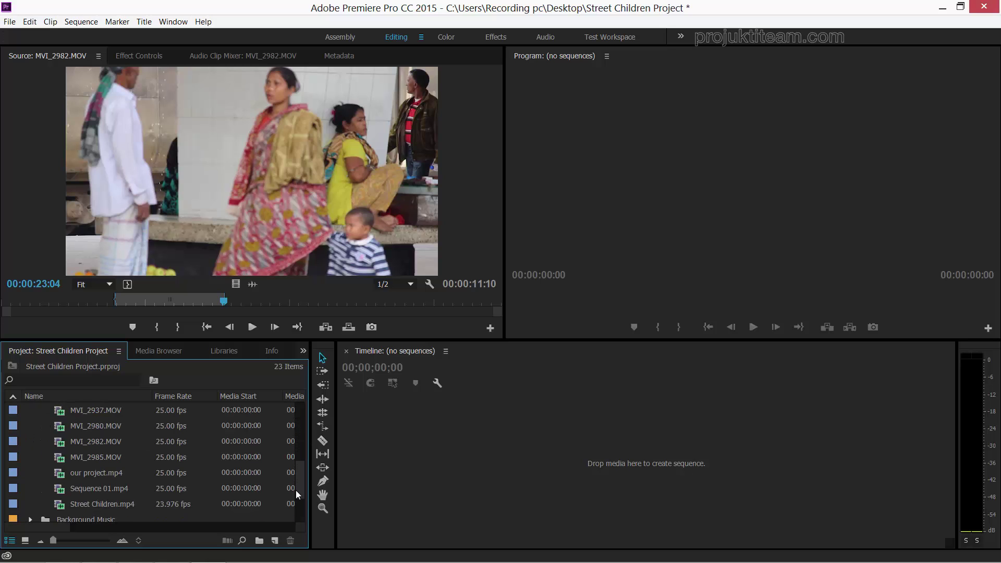
- Load Street Children.mp4 and mark In at 00:01:12:19 and Out at 00:02:04:00
drag(297, 430, 295, 493)
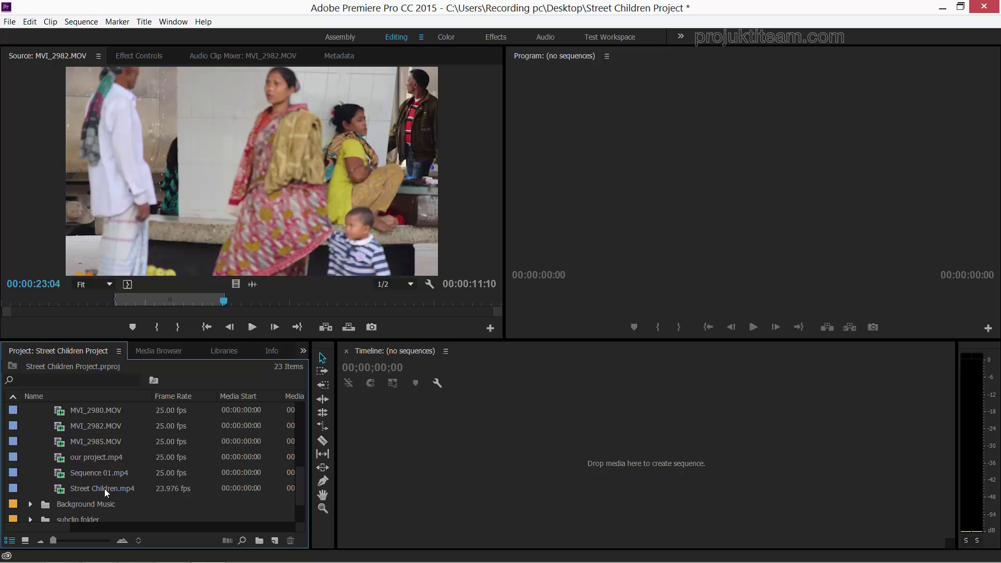
drag(104, 489, 149, 214)
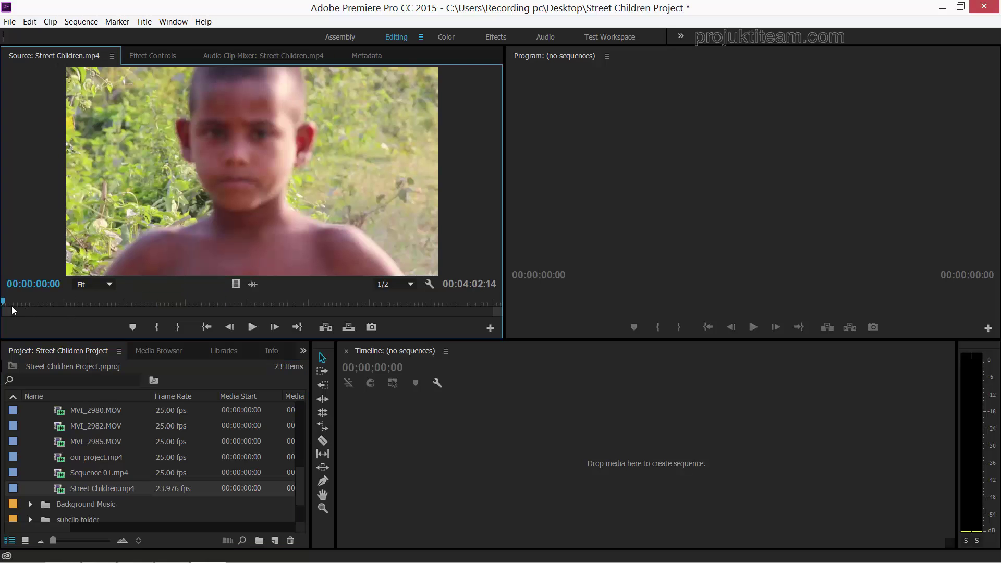
drag(11, 306, 255, 302)
key(i)
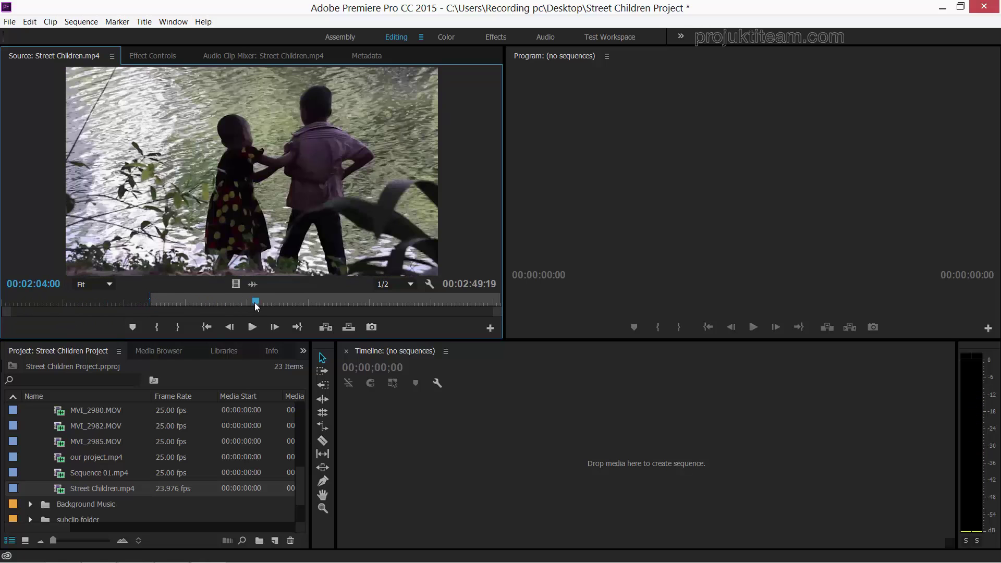
key(o)
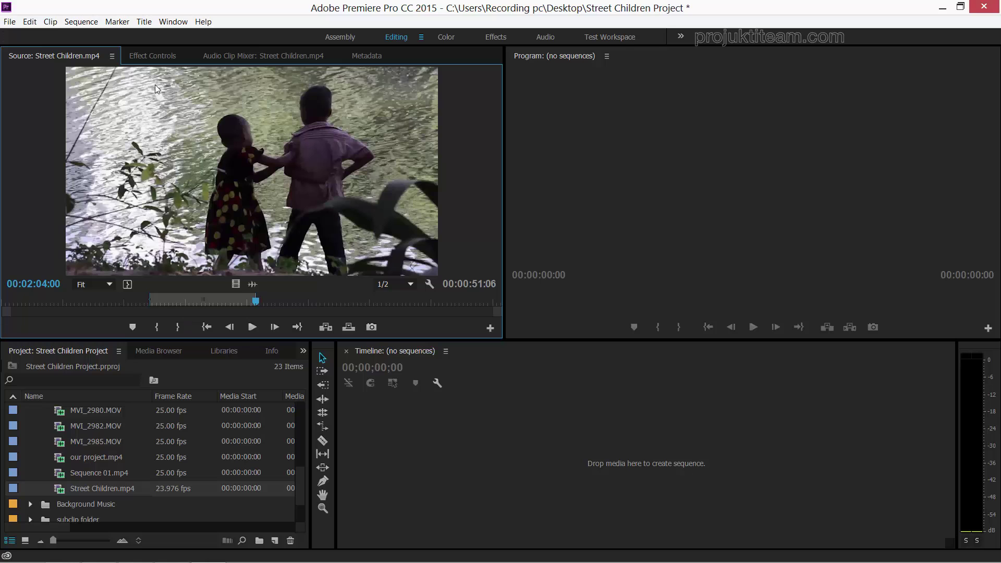
- Create Street Children.mp4.Subclip001 from the marked range with Clip > Make Subclip
click(51, 21)
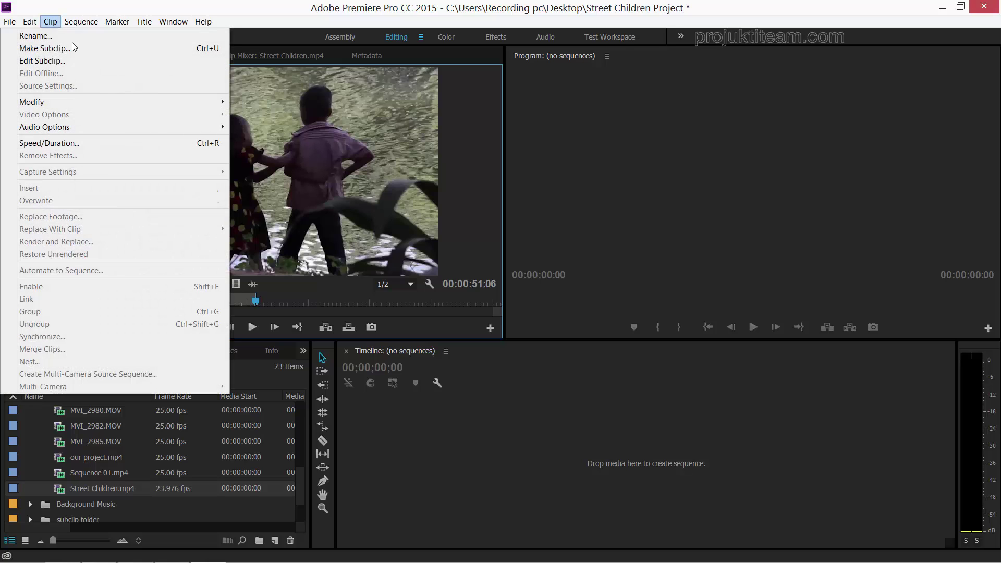
click(205, 48)
click(475, 310)
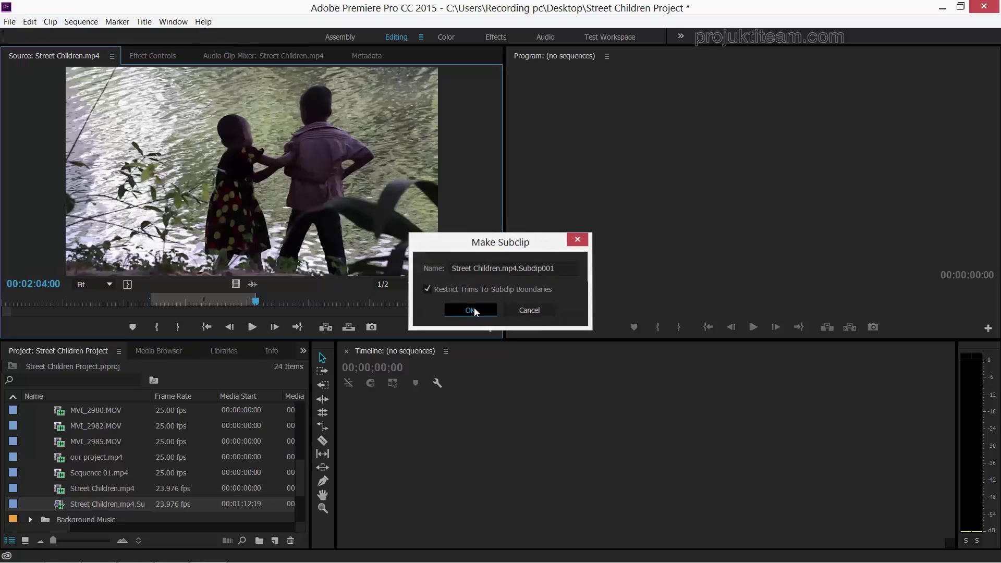
- Move the new subclip into the subclip folder and check that it landed there
drag(306, 476, 305, 504)
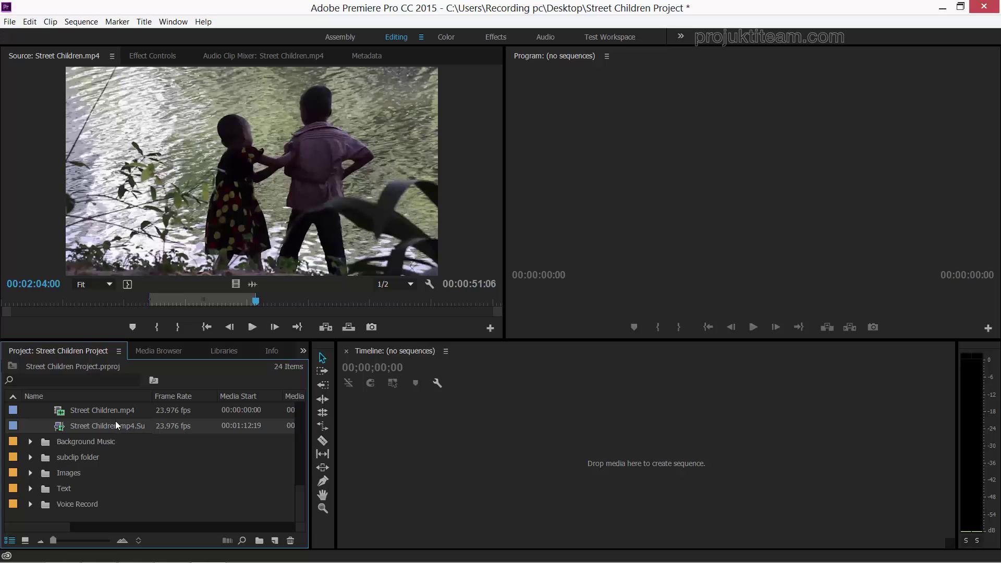
drag(94, 461, 93, 461)
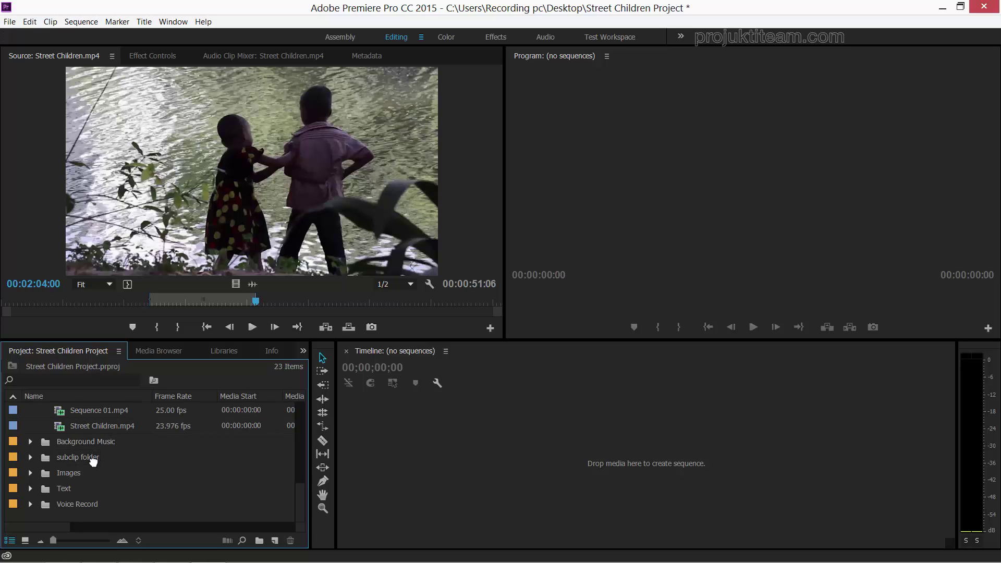
click(81, 459)
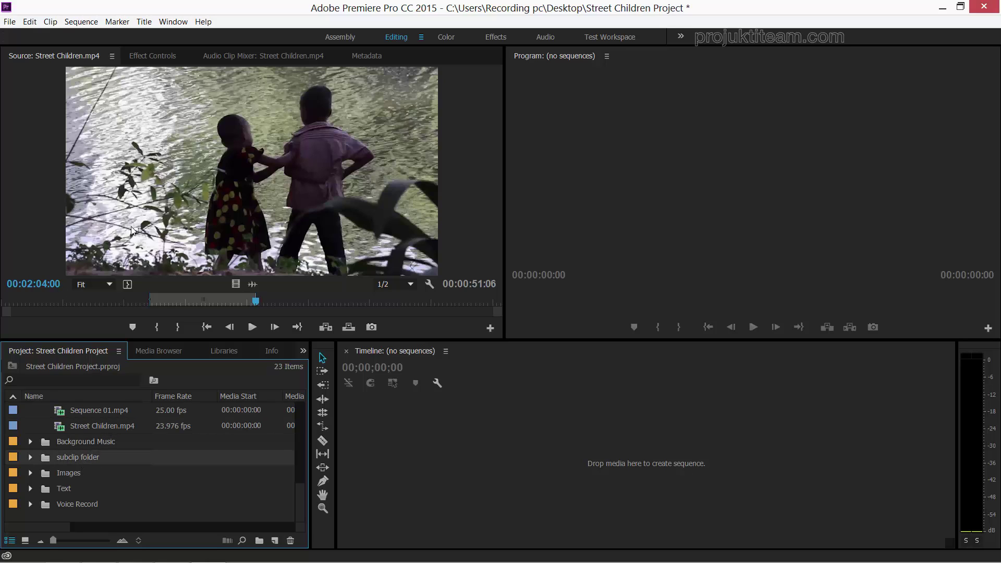
click(38, 454)
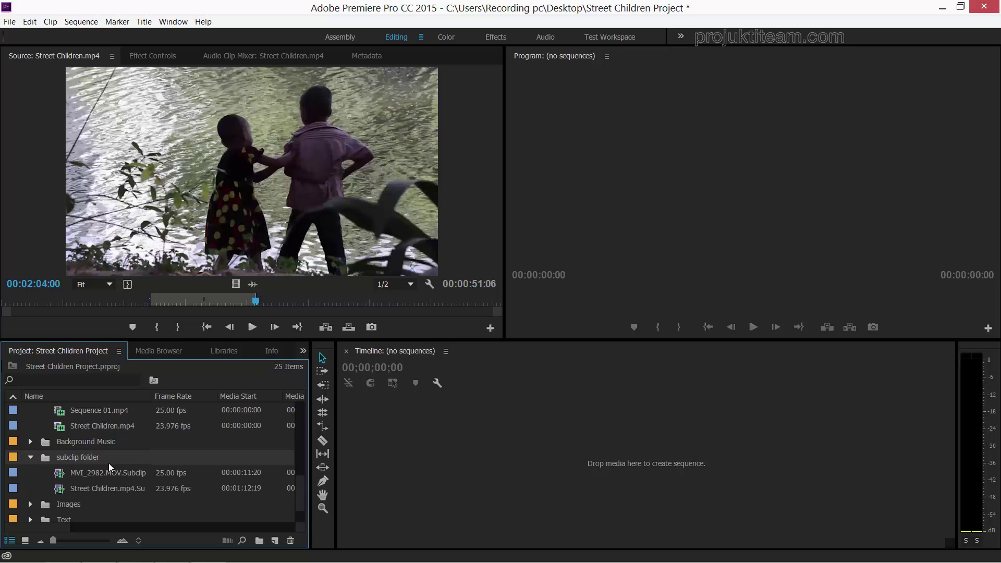
click(30, 456)
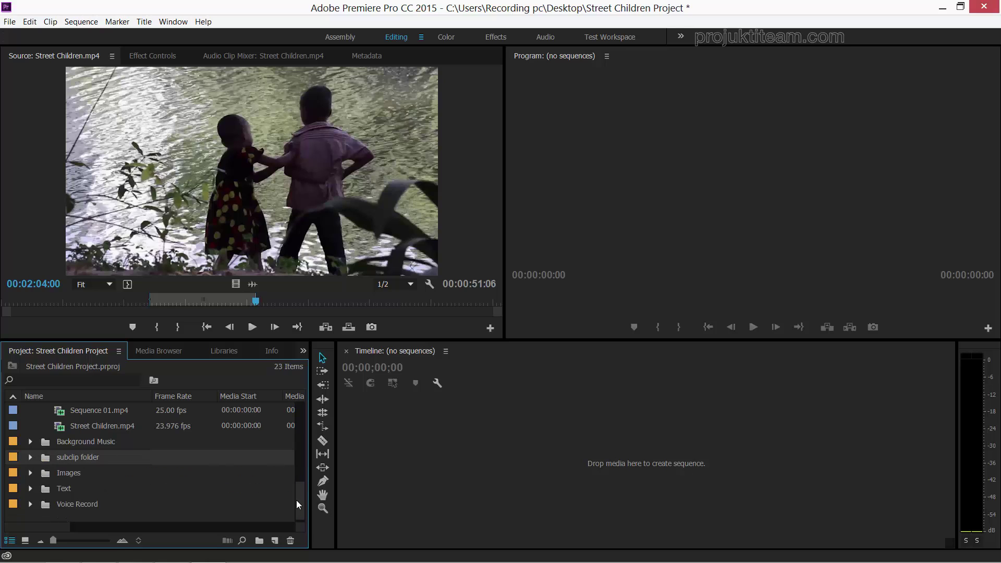
- Expand the subclip folder to list both subclips, and scroll down the project list
click(37, 456)
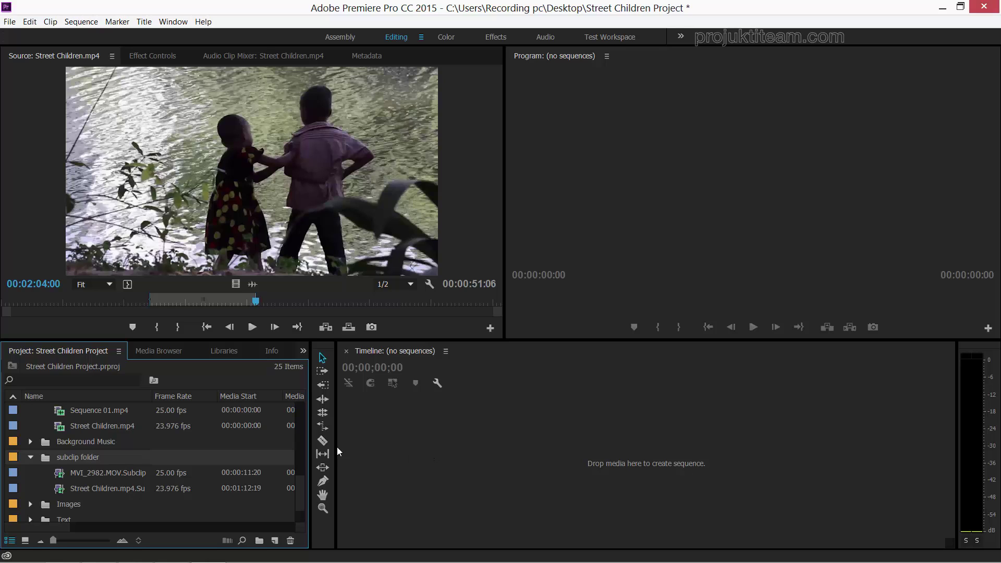
drag(304, 490, 305, 427)
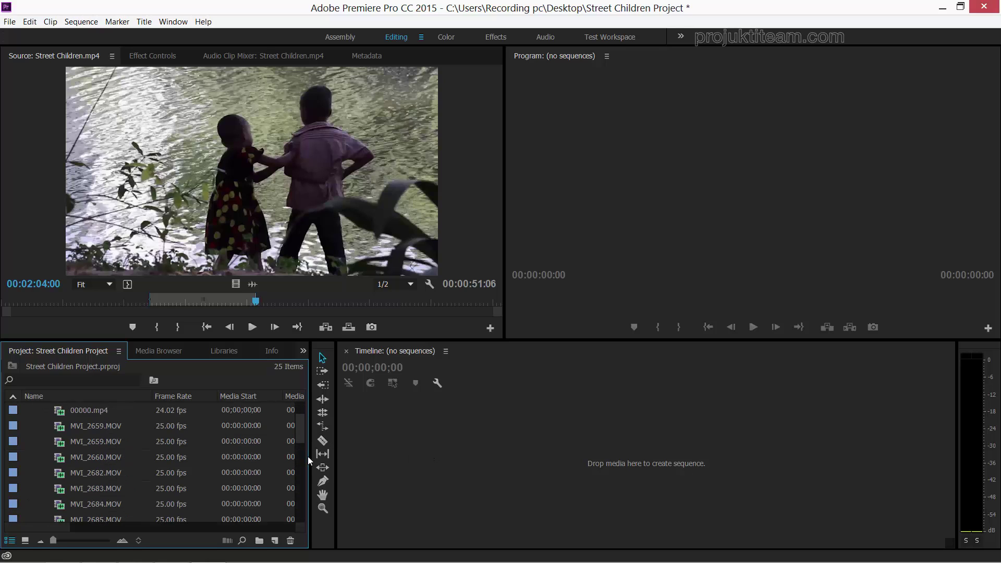
scroll(307, 456, down, 5)
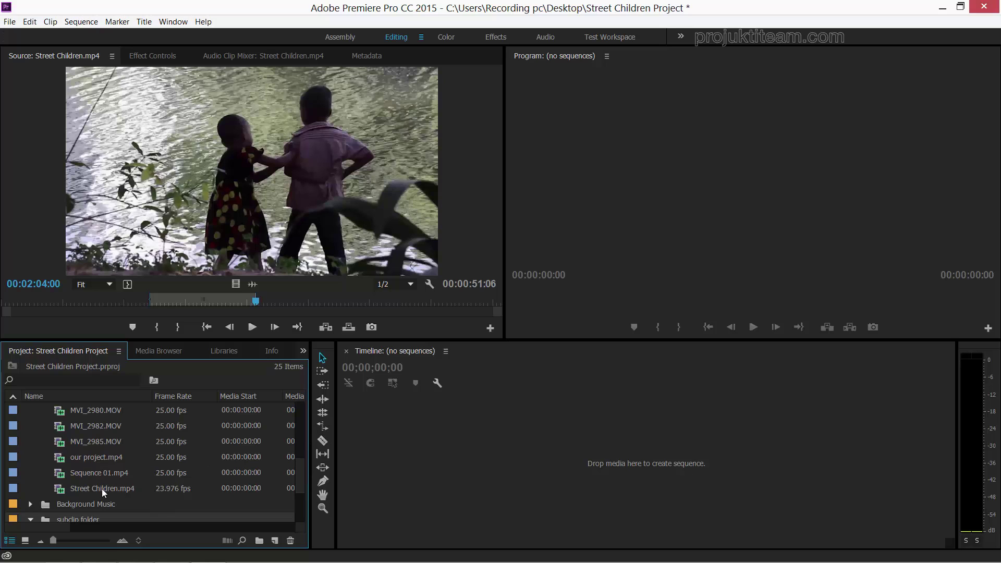
- Drop Street Children.mp4 onto the empty timeline to create the Street Children sequence on V1 and A1
drag(103, 487, 459, 446)
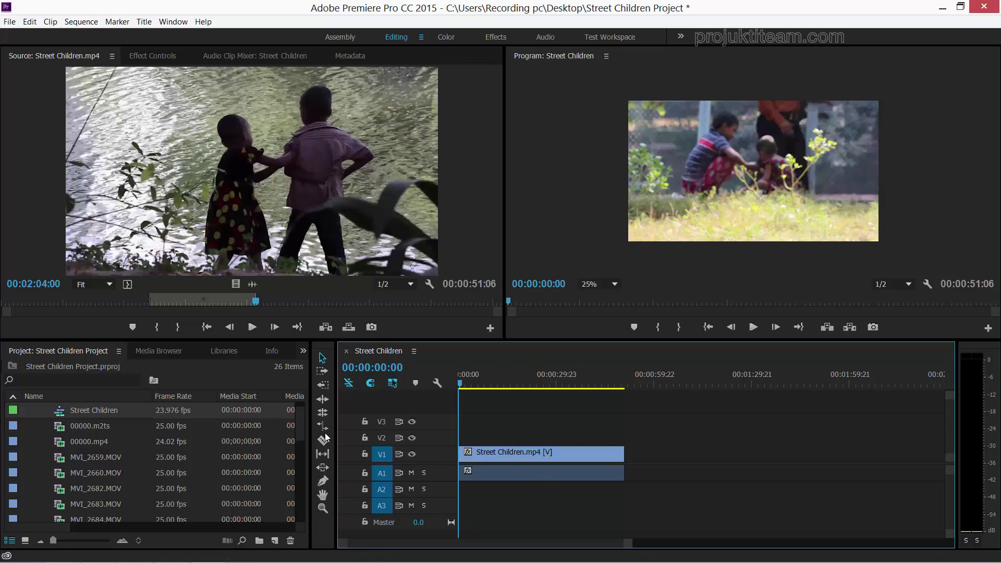
mouse_move(301, 420)
mouse_down()
mouse_move(303, 507)
mouse_move(293, 419)
mouse_up()
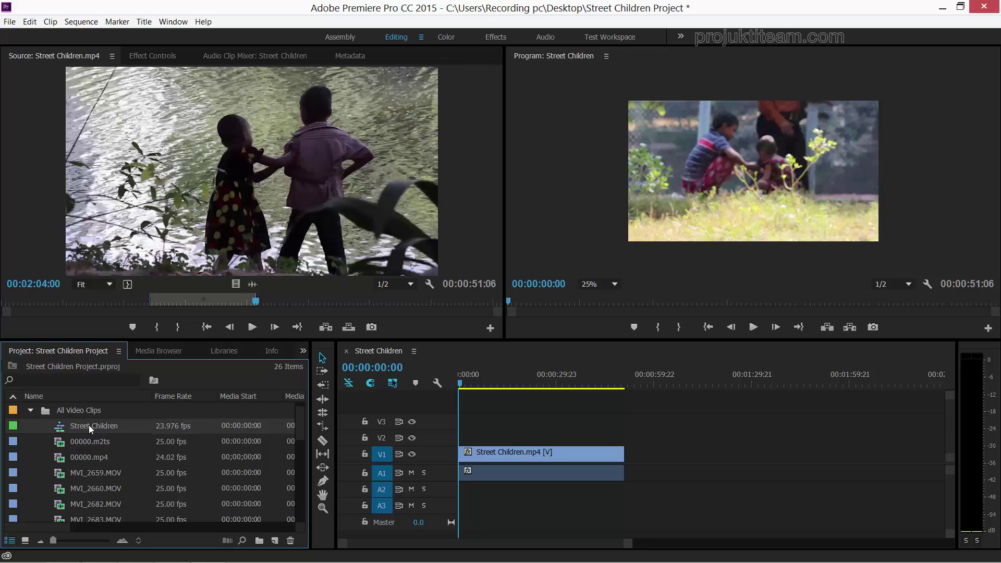
drag(298, 425, 293, 510)
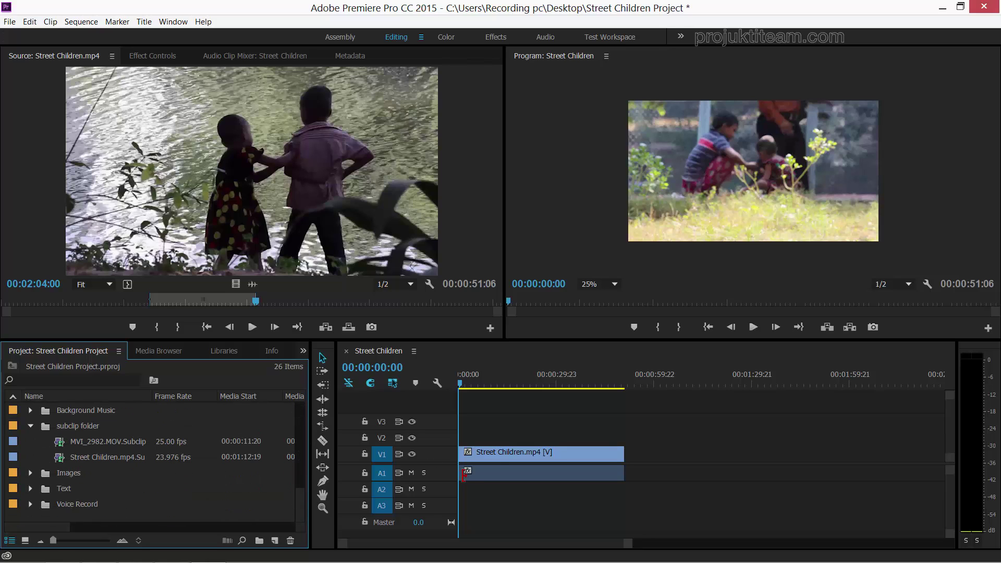
- Add a new bin to the project and commit its name
right_click(114, 518)
click(164, 443)
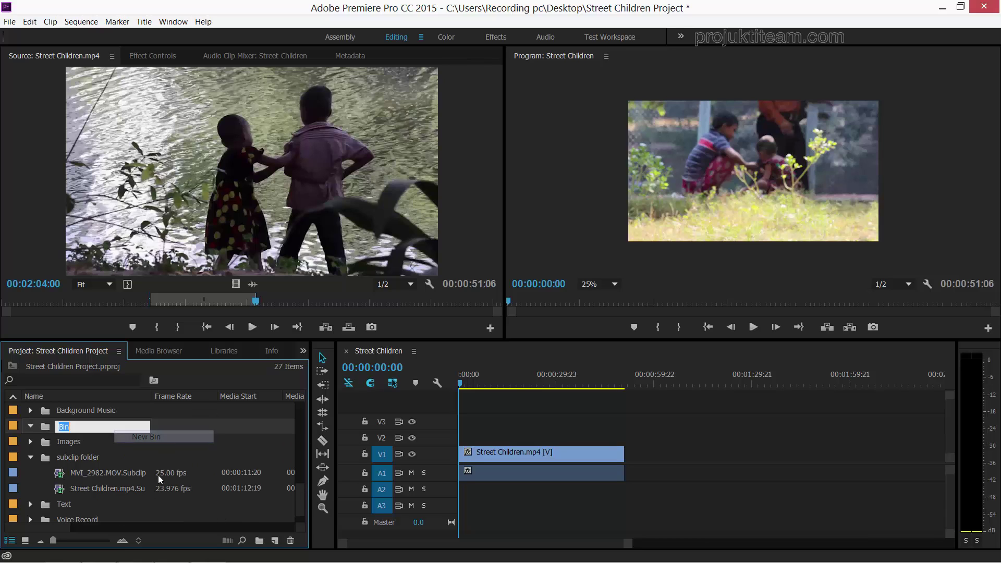
text(se)
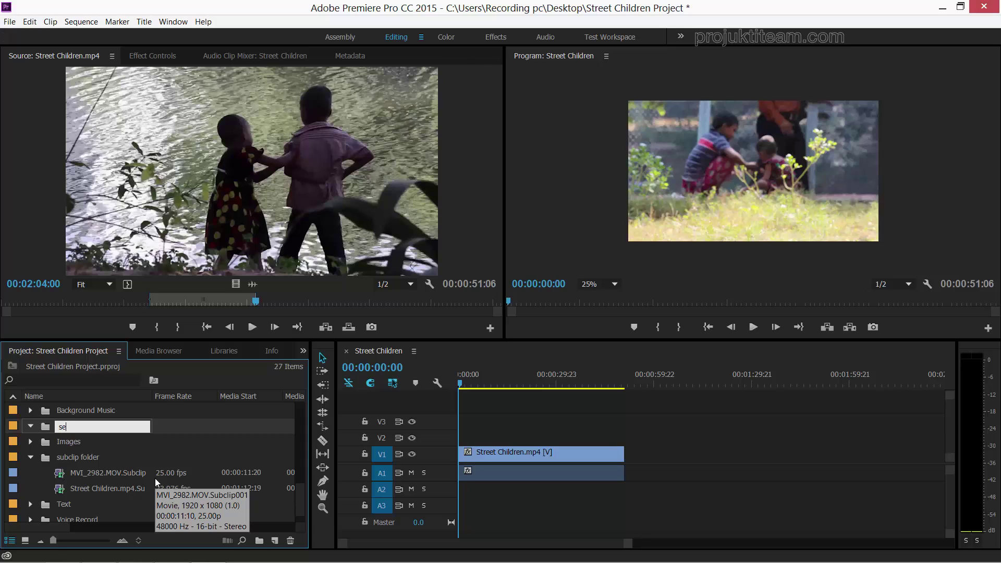
text(quen)
text(ce)
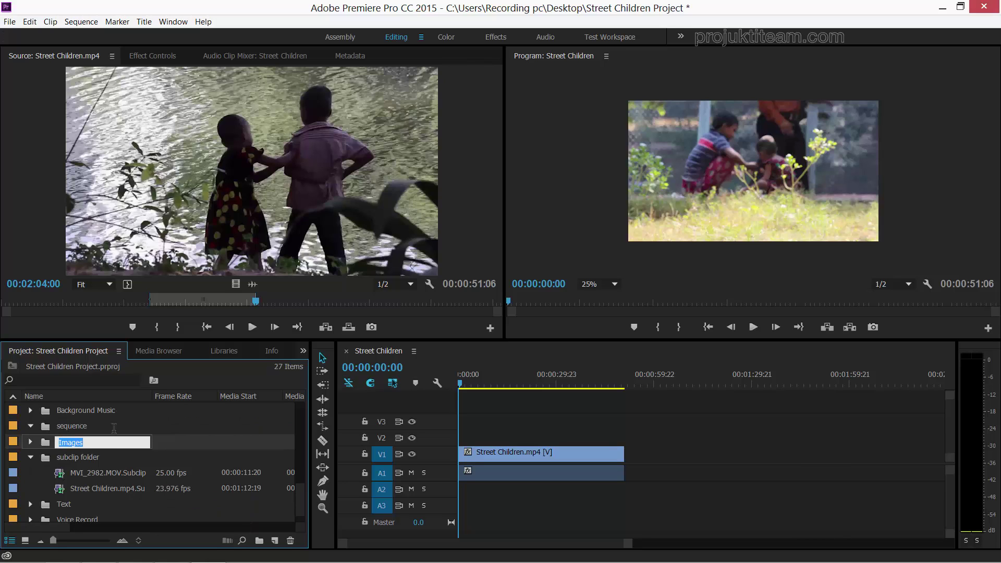
key(Return)
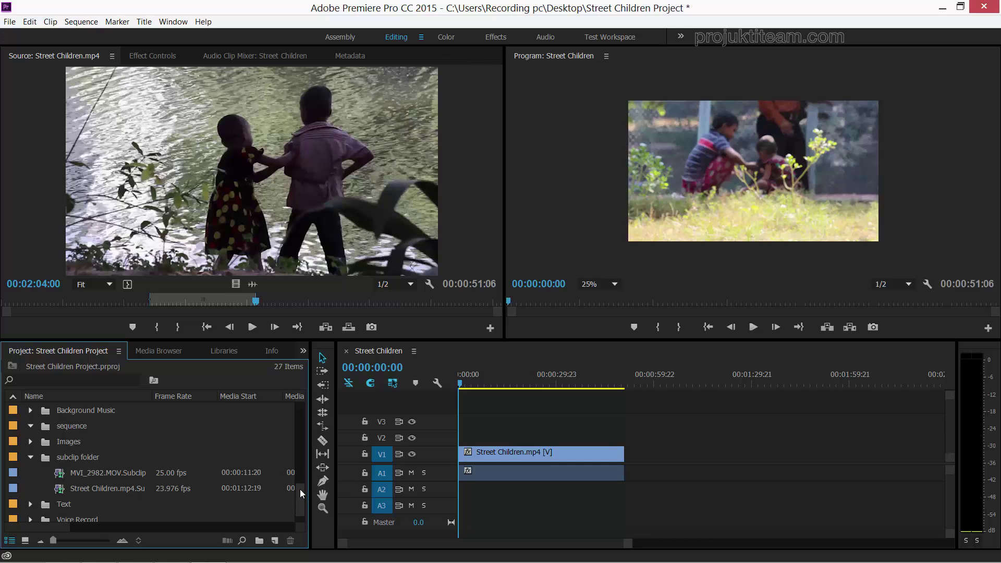
- Browse the project list, peeking into Background Music and collapsing the sequence bin
scroll(293, 452, up, 5)
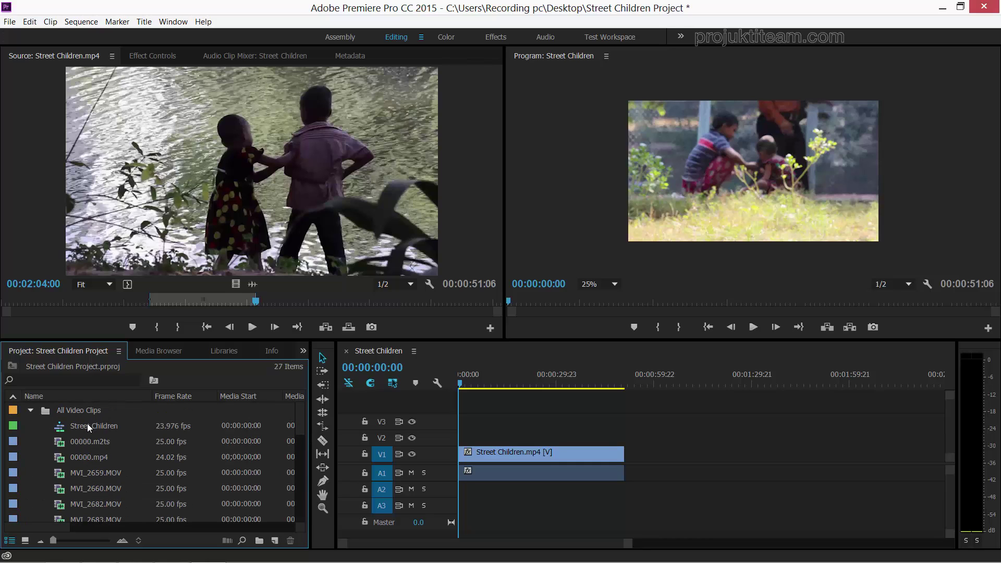
scroll(97, 500, down, 3)
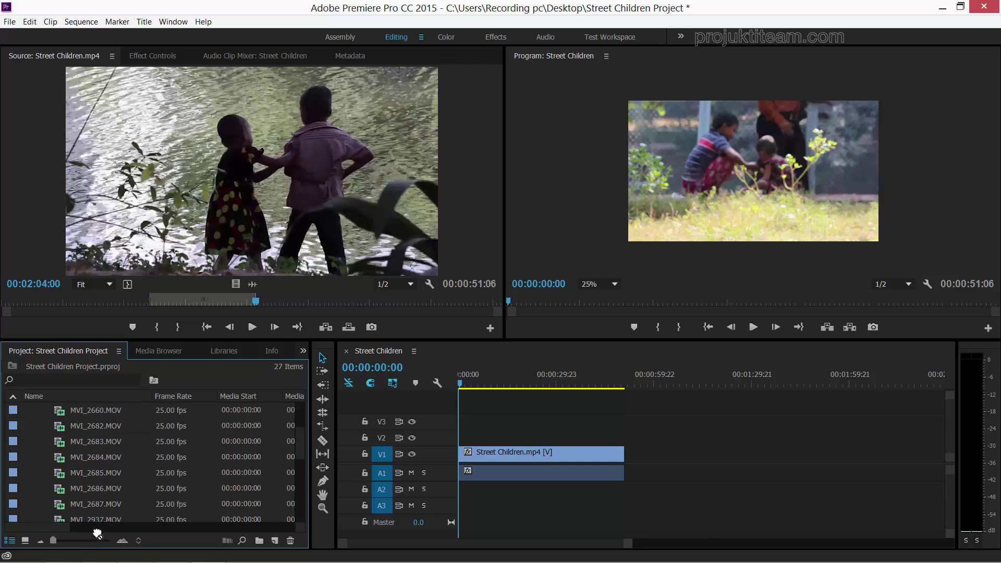
scroll(70, 519, down, 5)
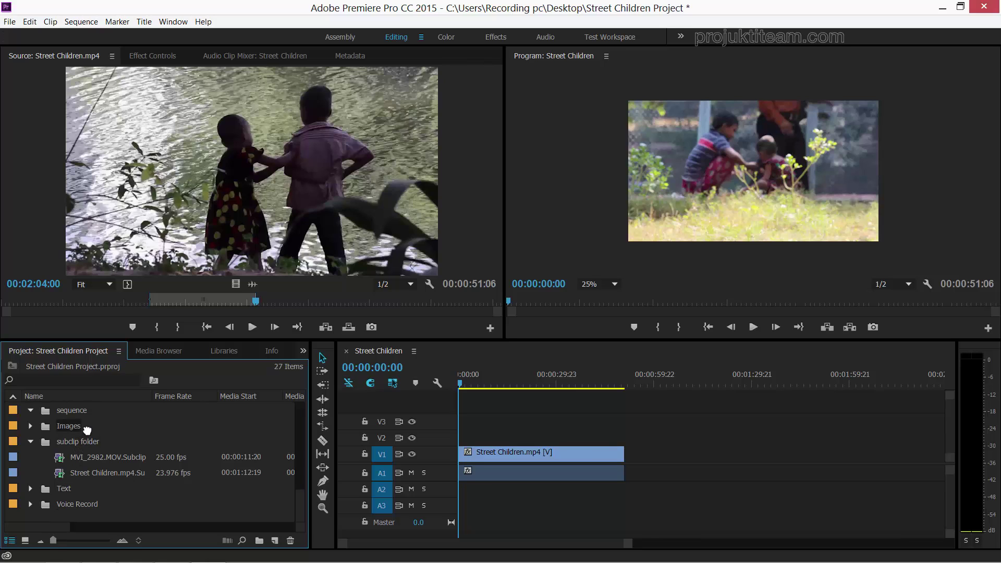
scroll(78, 417, up, 2)
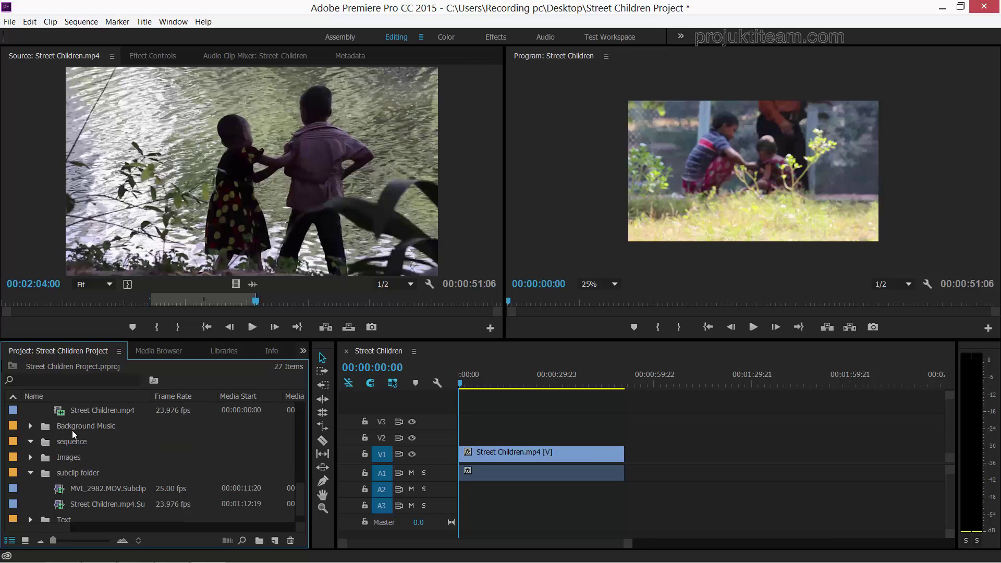
click(30, 425)
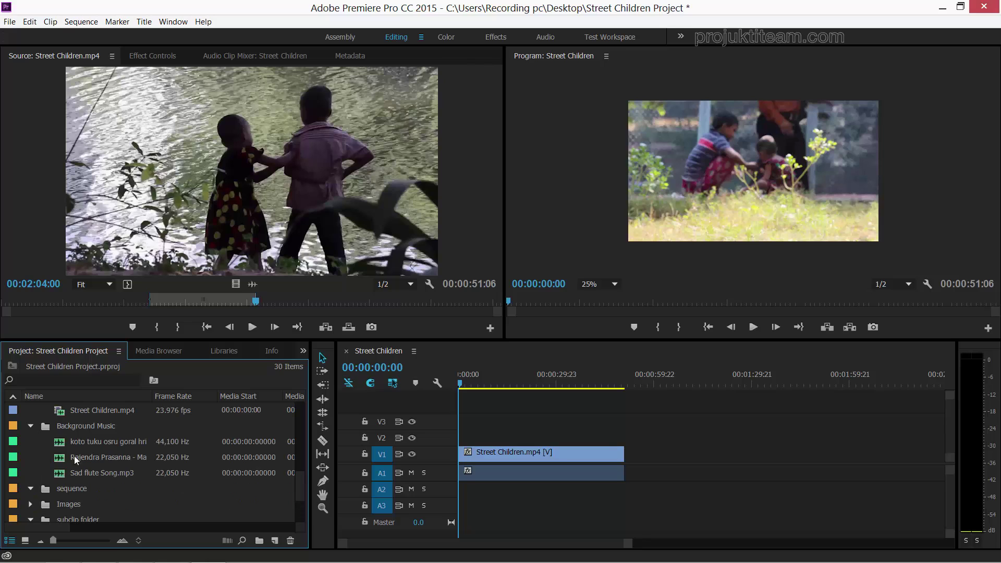
click(30, 425)
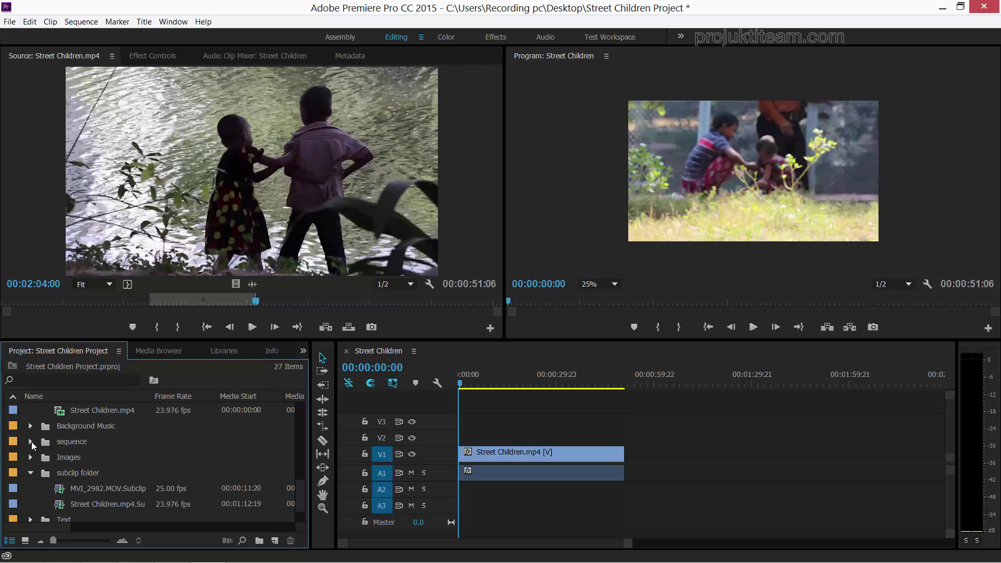
click(31, 442)
drag(298, 492, 295, 419)
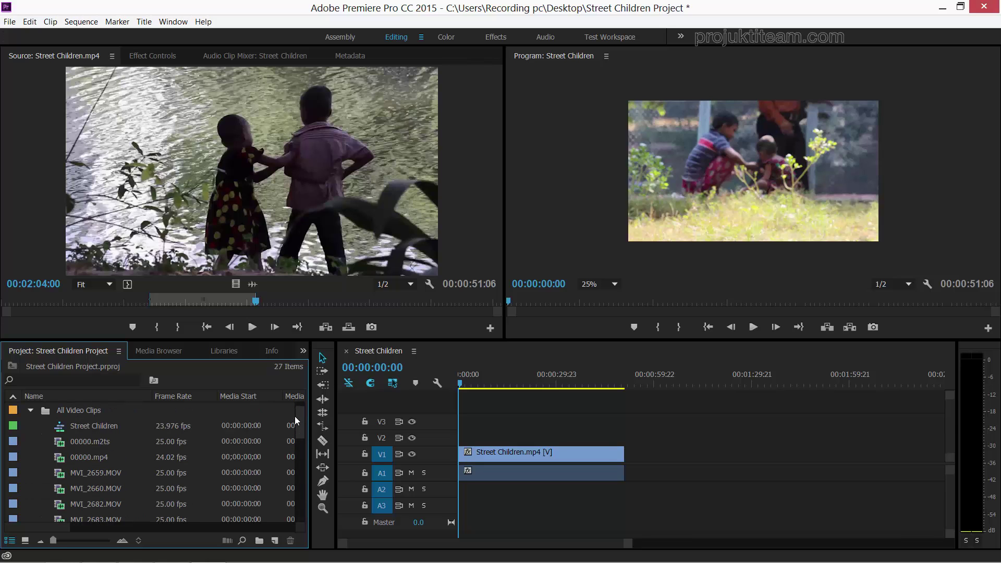
- With the Project panel maximized, move the Street Children sequence from All Video Clips into the sequence bin
key(grave)
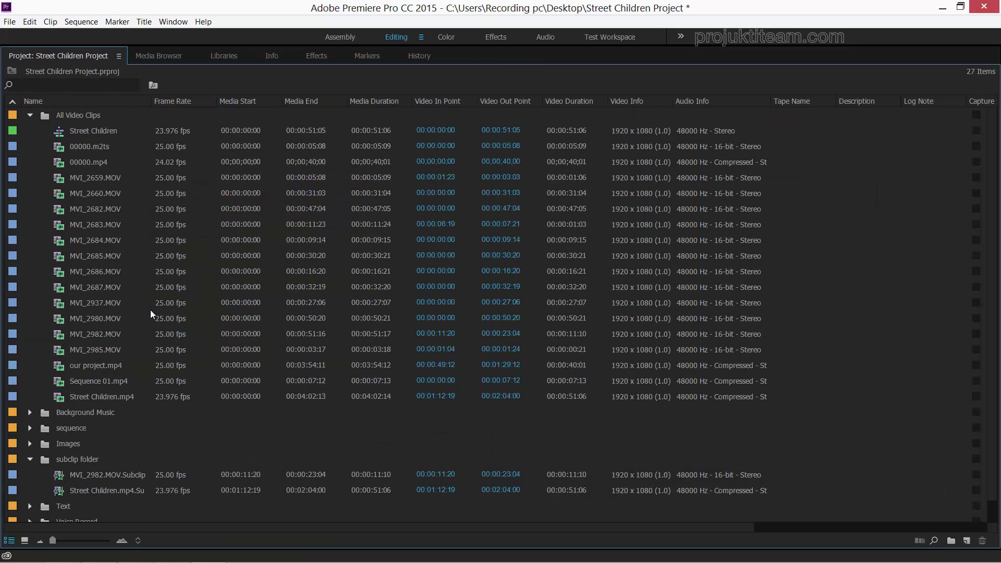
click(86, 130)
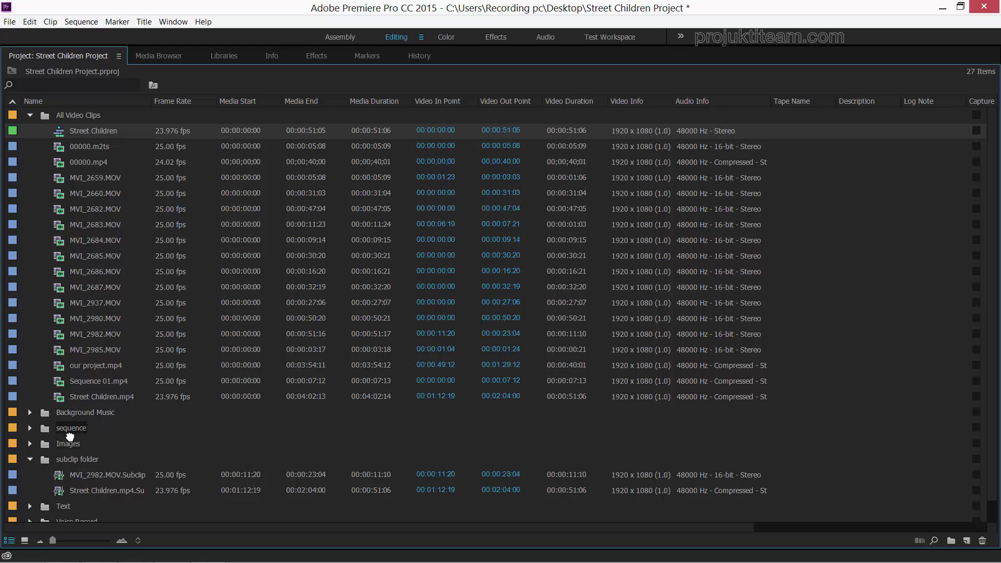
drag(71, 431, 71, 428)
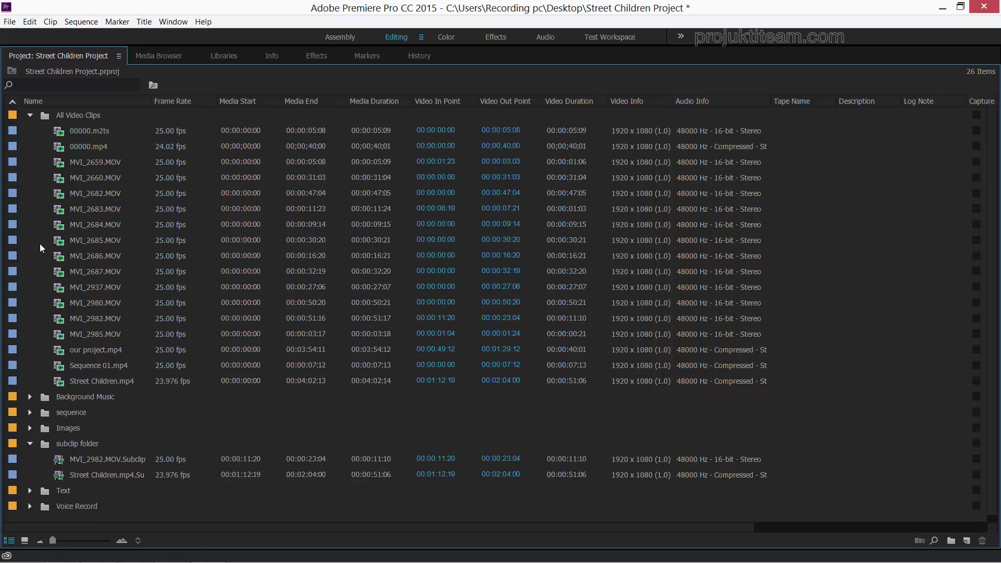
click(30, 115)
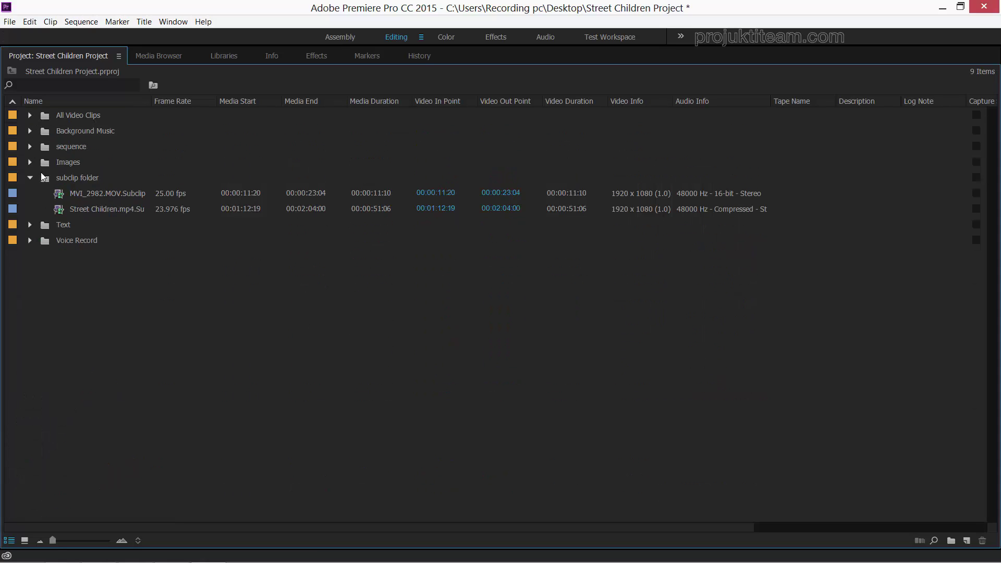
click(30, 147)
key(grave)
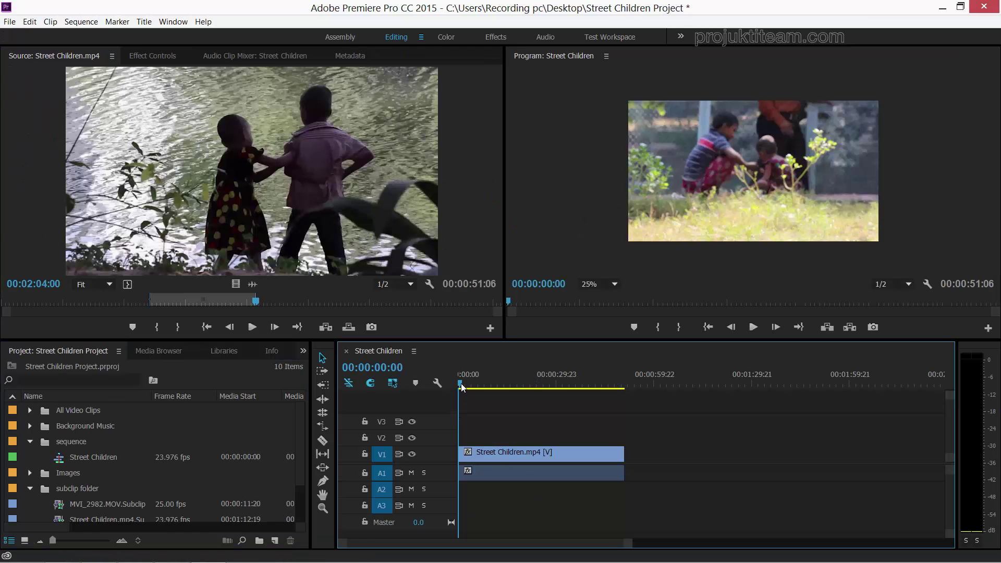
- Set the current time to 00:00:03:05 and check the Street Children sequence's context menu without choosing anything
click(470, 387)
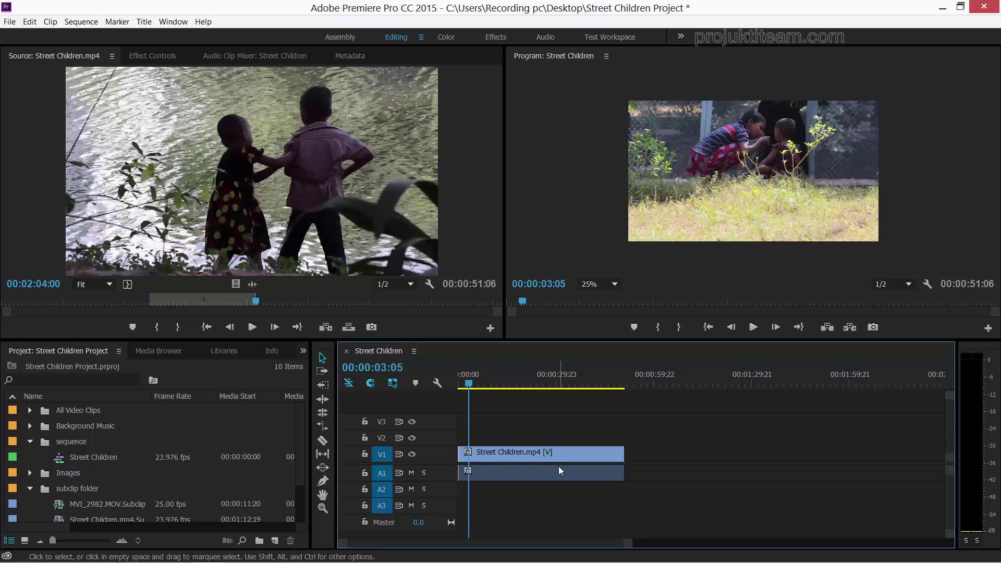
mouse_move(558, 466)
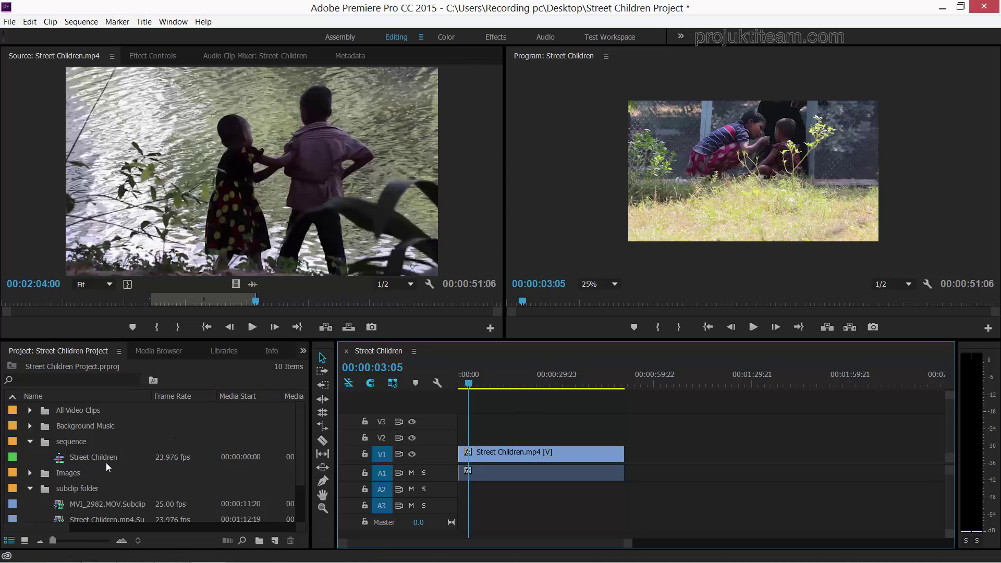
click(90, 455)
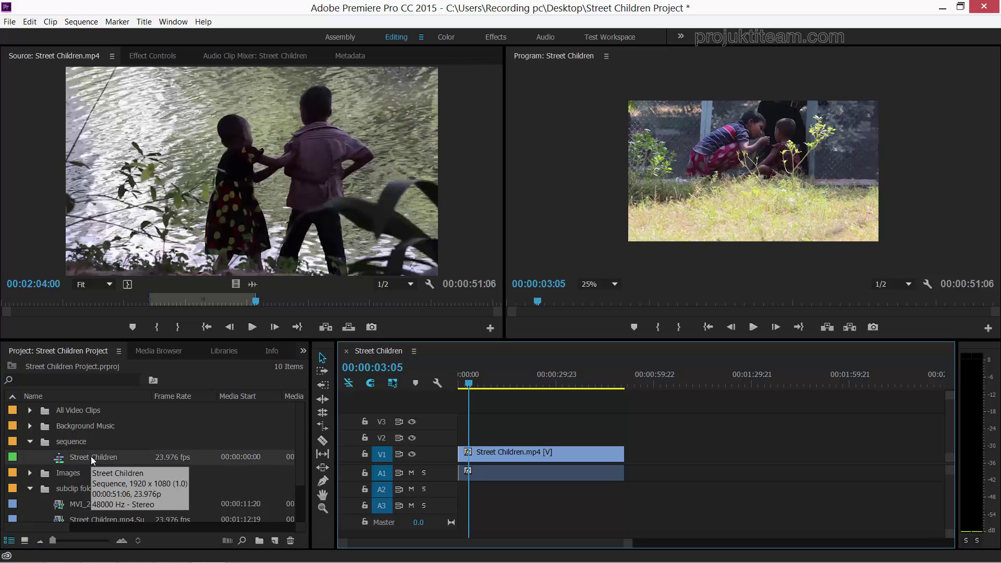
right_click(92, 458)
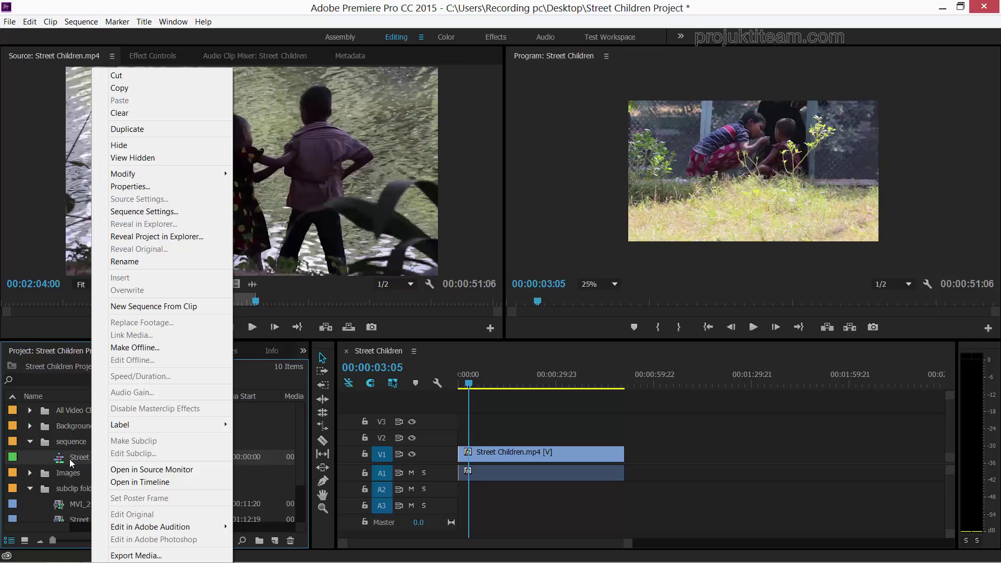
click(71, 462)
click(538, 419)
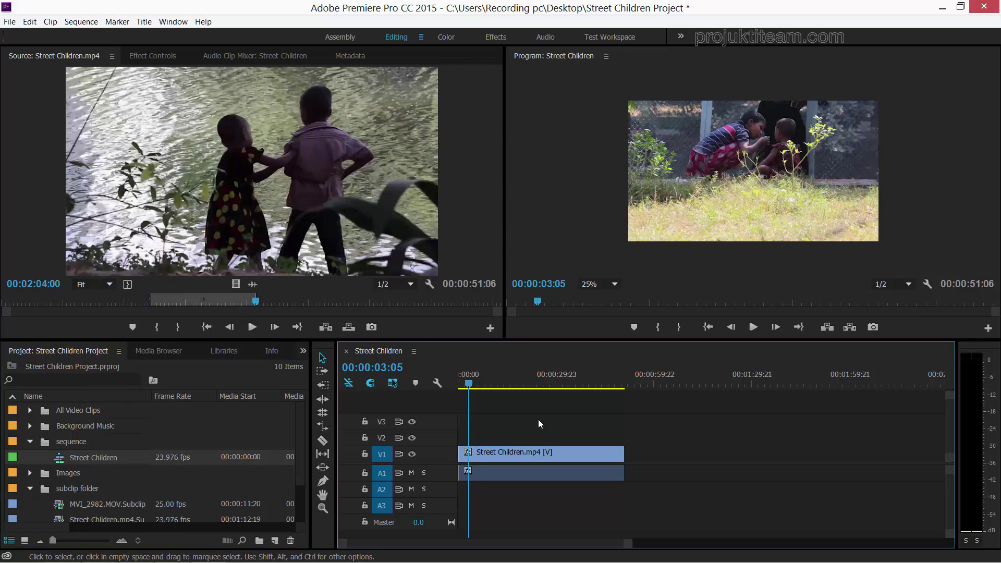
click(84, 22)
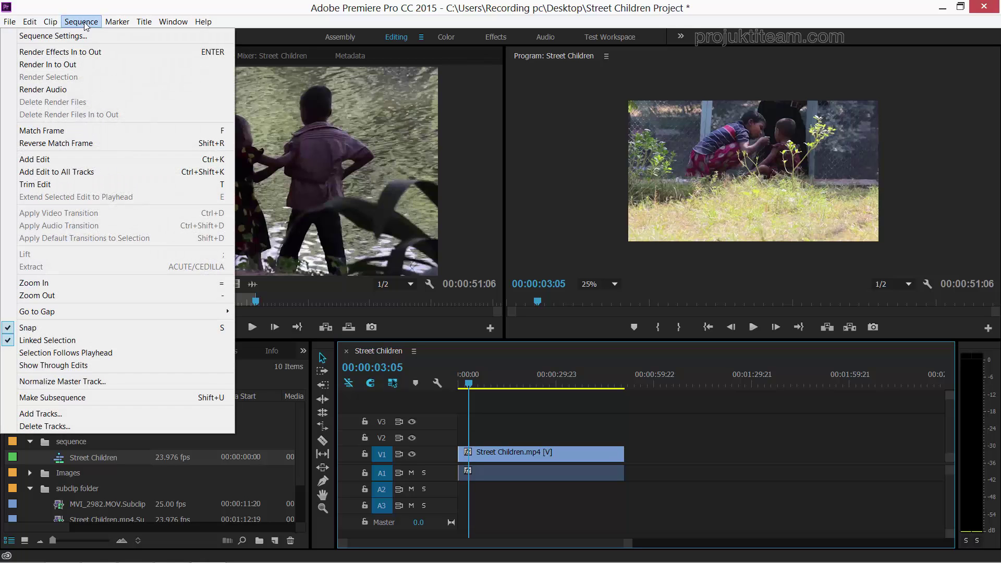
click(61, 34)
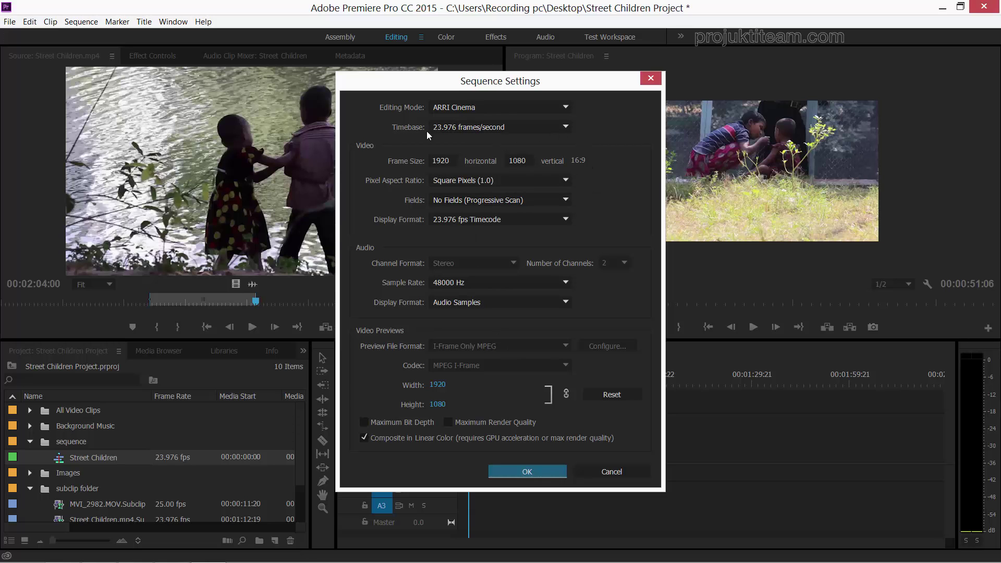
click(524, 106)
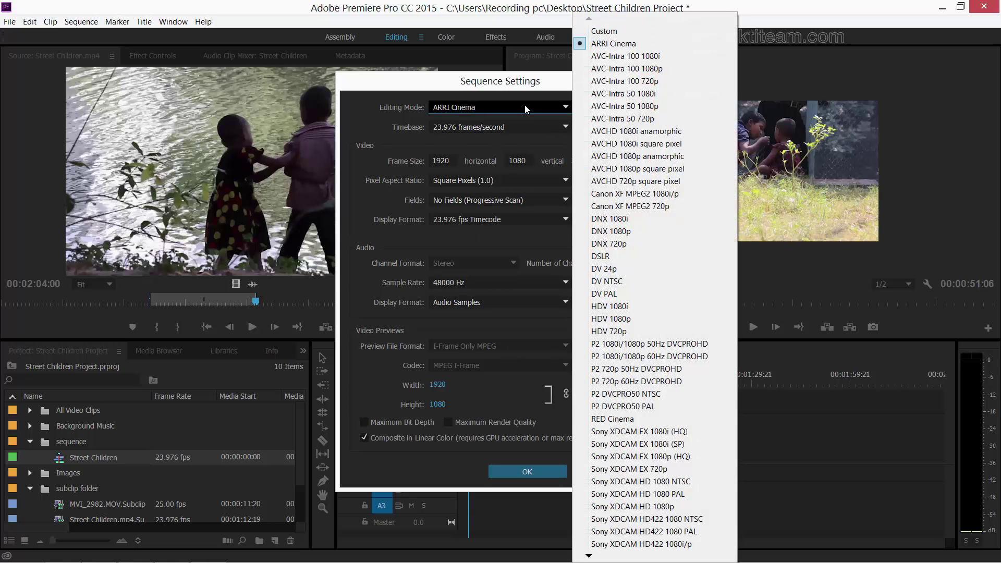
click(525, 106)
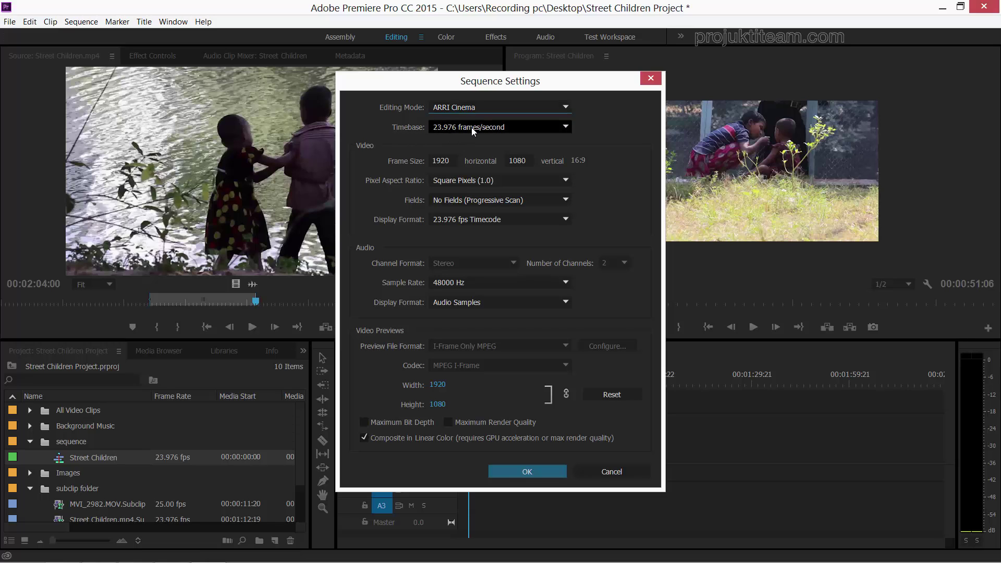
click(480, 127)
click(481, 128)
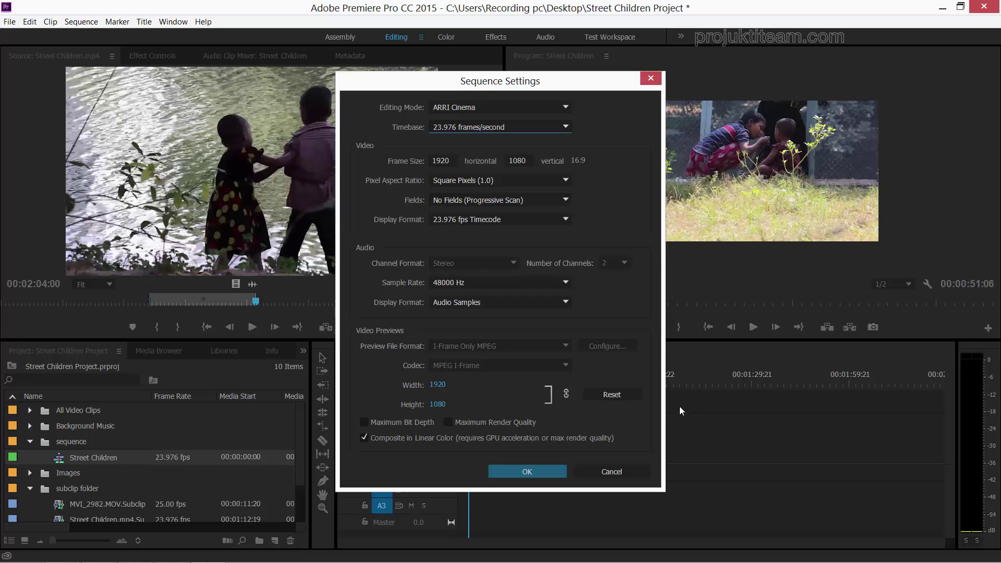
click(605, 472)
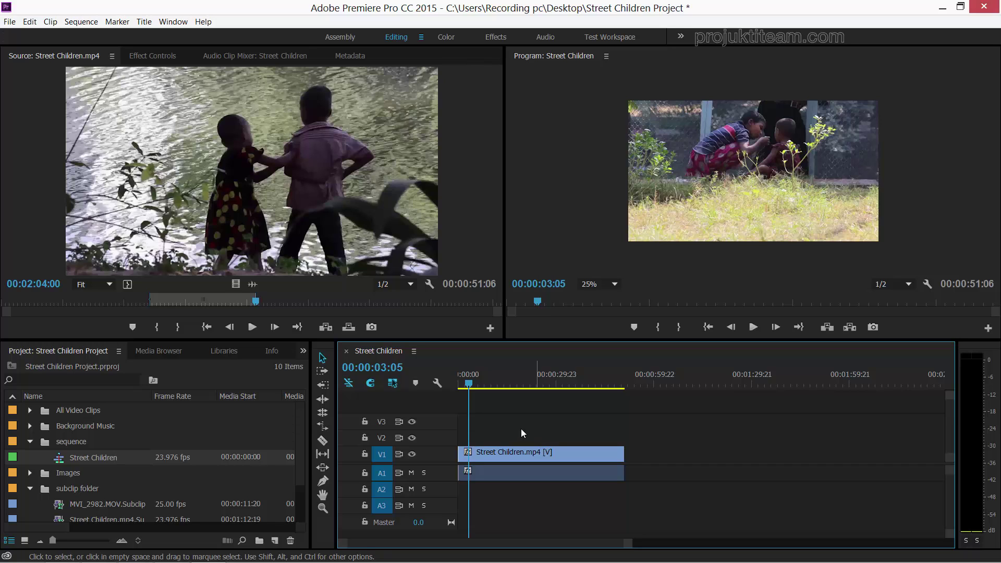
mouse_move(277, 454)
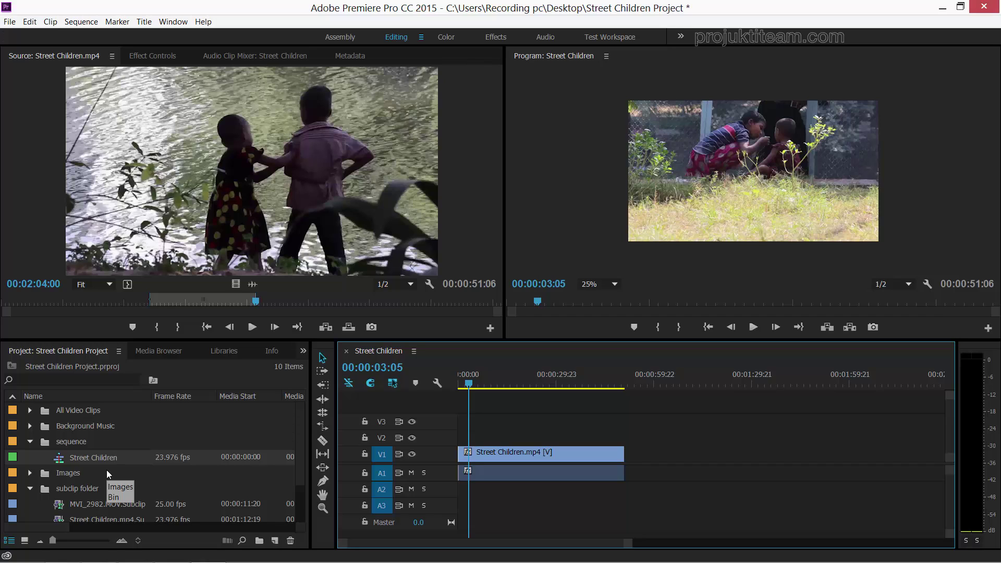
scroll(305, 449, down, 1)
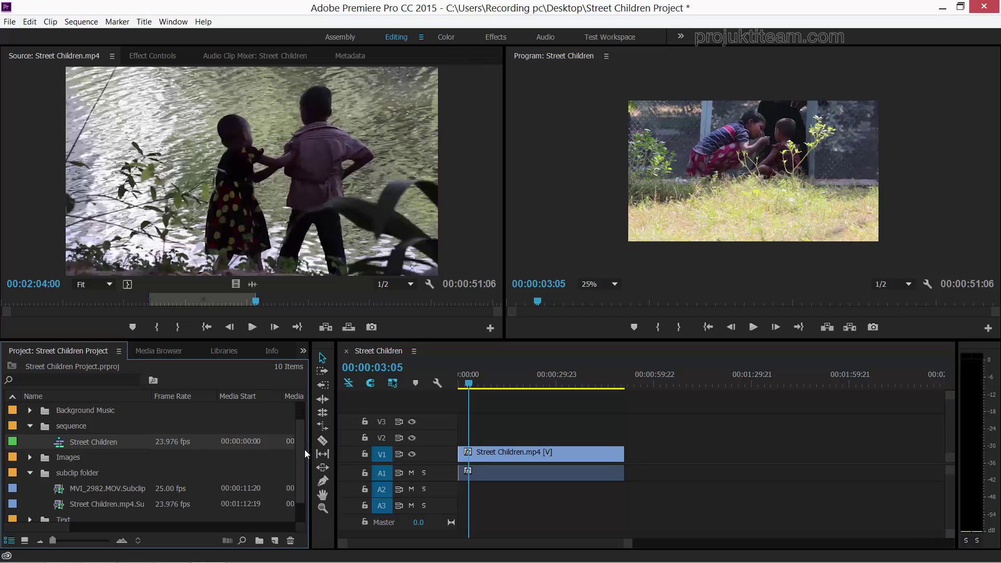
scroll(301, 438, up, 1)
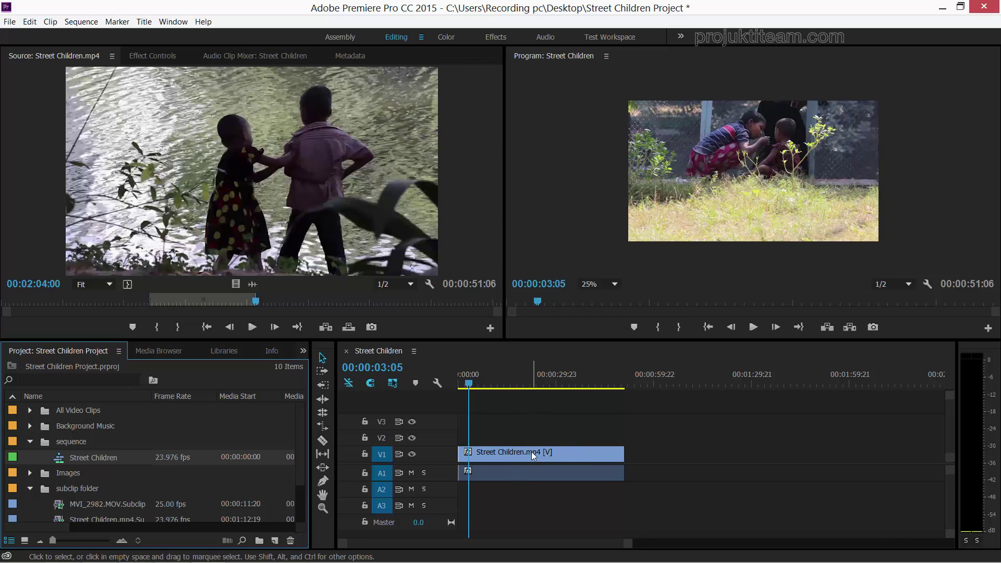
mouse_move(531, 452)
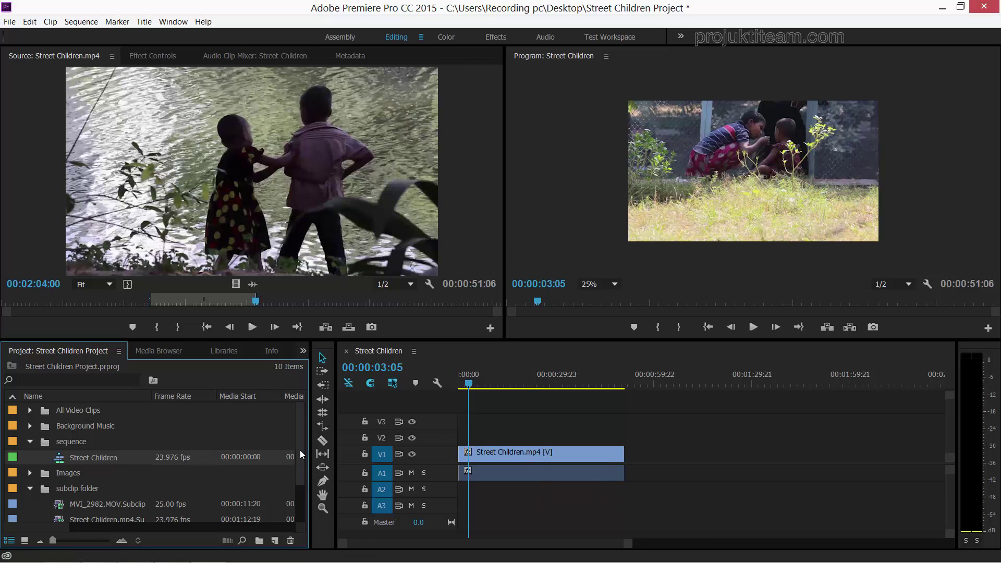
drag(299, 449, 300, 493)
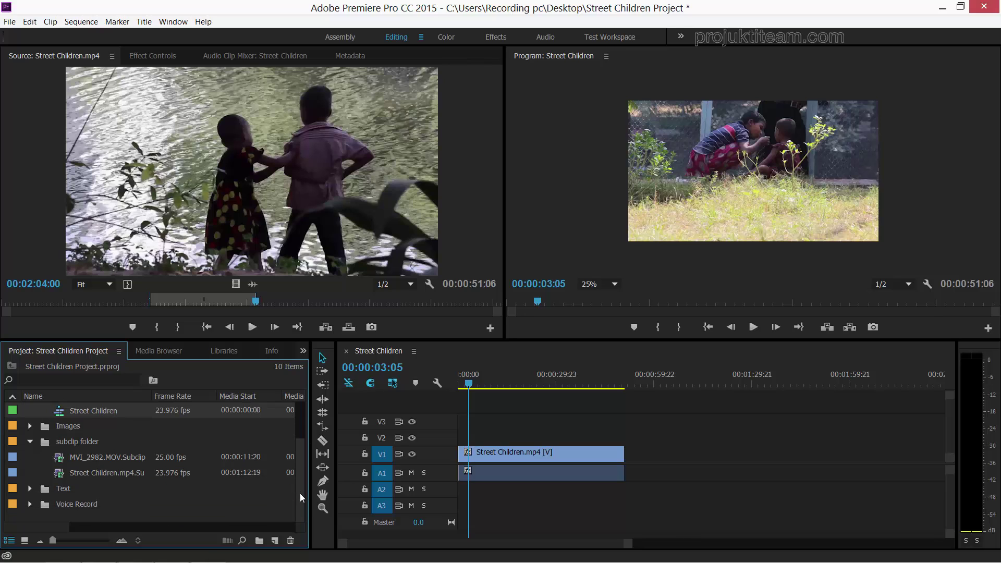
- Create Sequence 02 from New Item > Sequence, keeping DV PAL editing mode at 25.00 frames/second
right_click(95, 516)
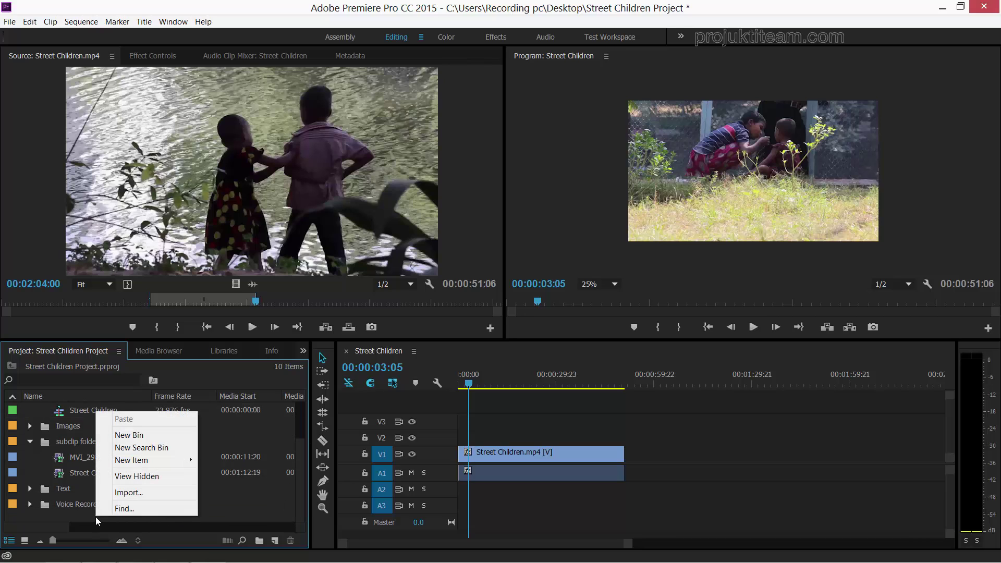
mouse_move(149, 461)
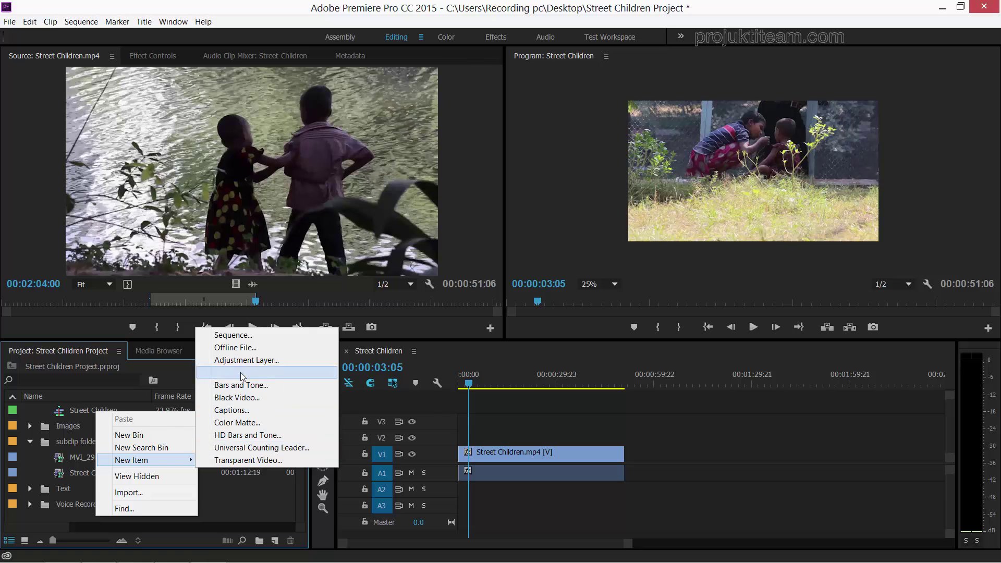
click(241, 336)
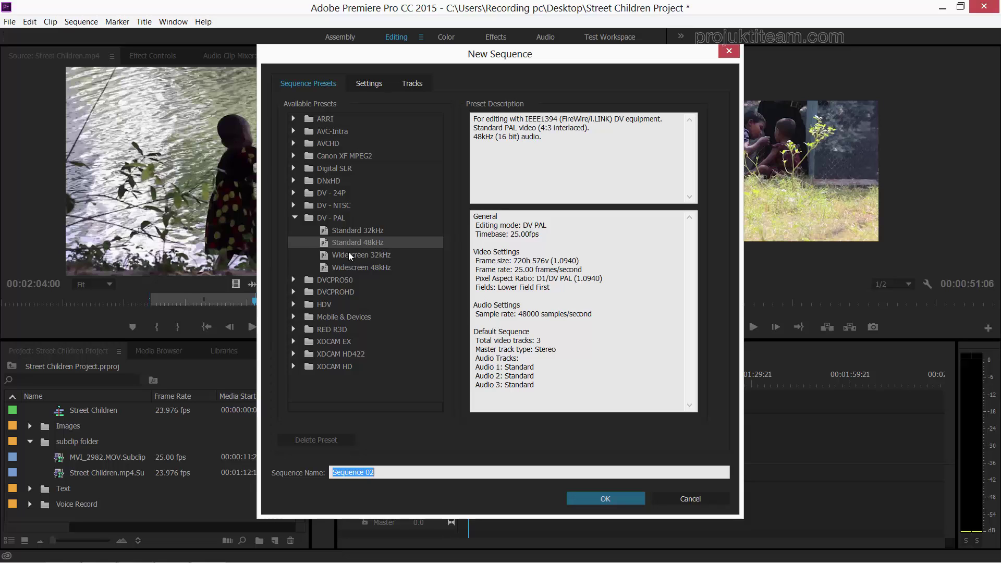
click(370, 85)
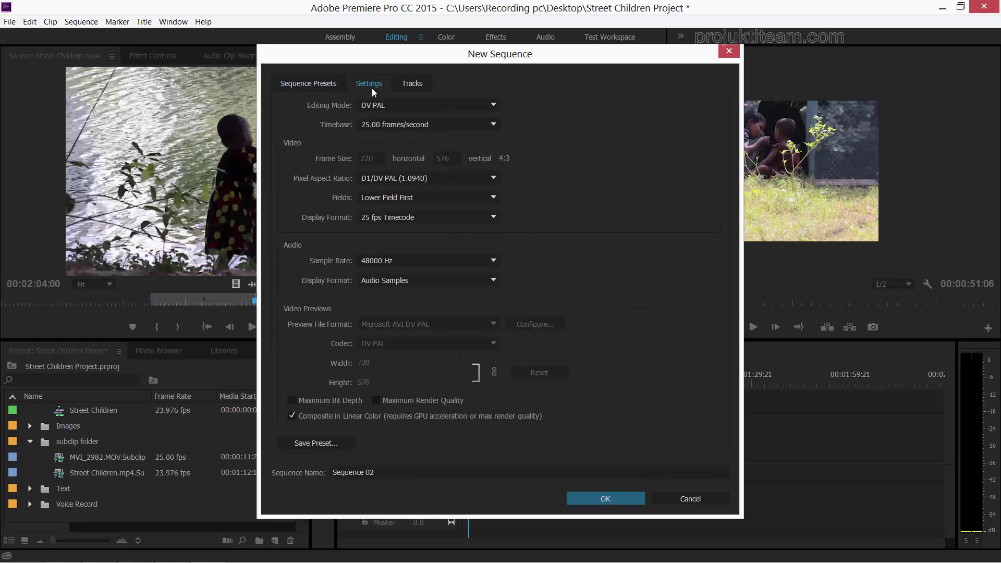
click(396, 105)
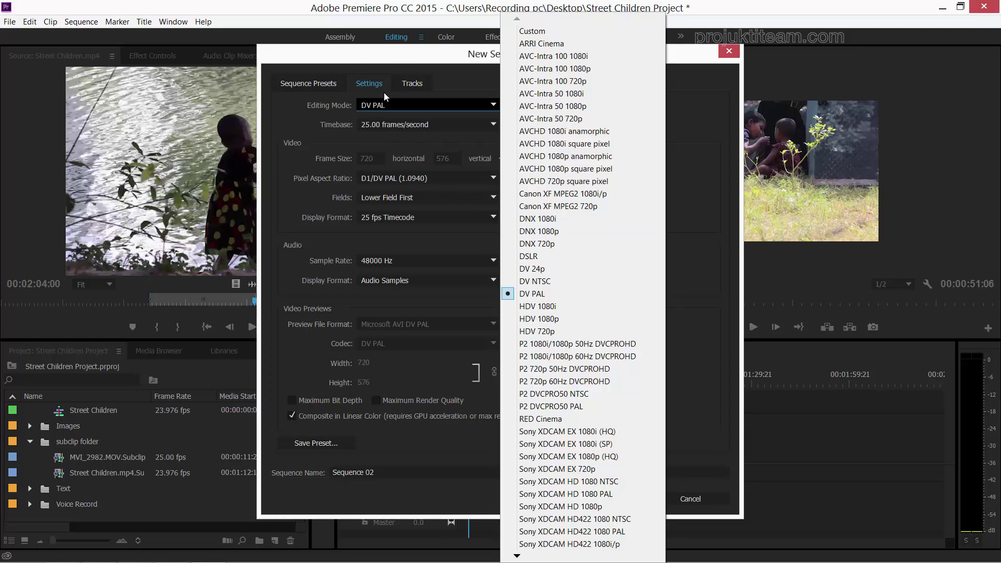
click(286, 114)
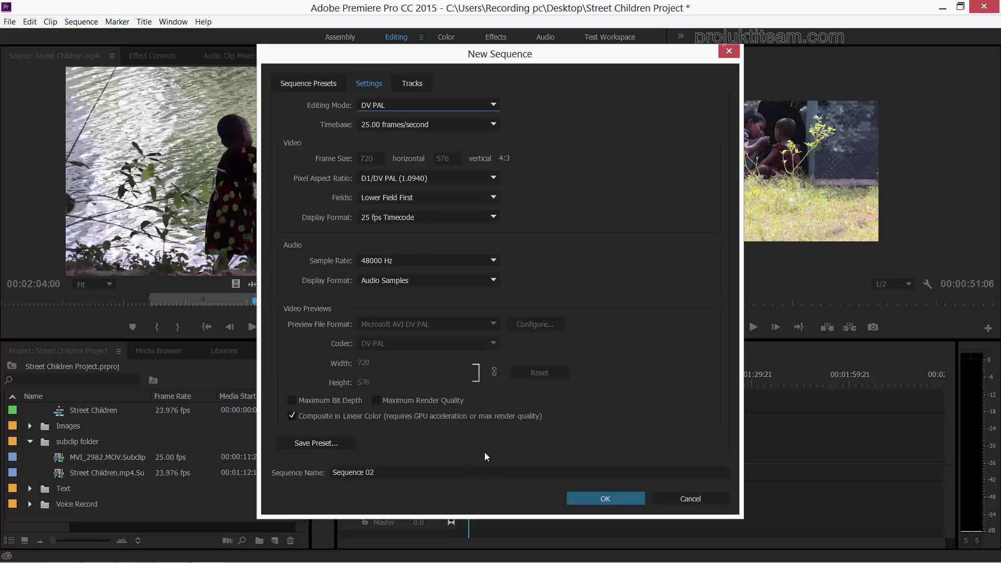
click(421, 123)
click(423, 127)
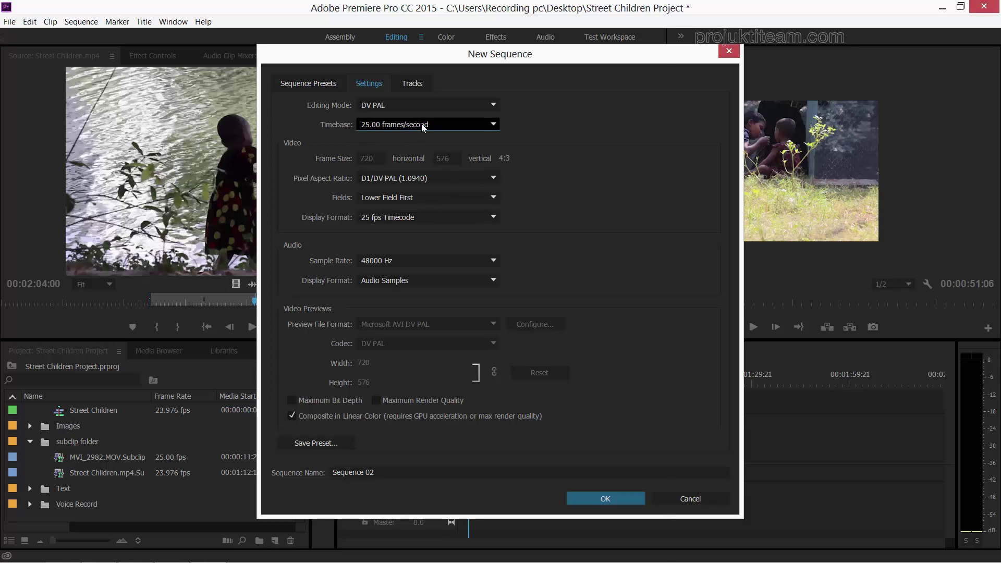
click(425, 104)
click(568, 107)
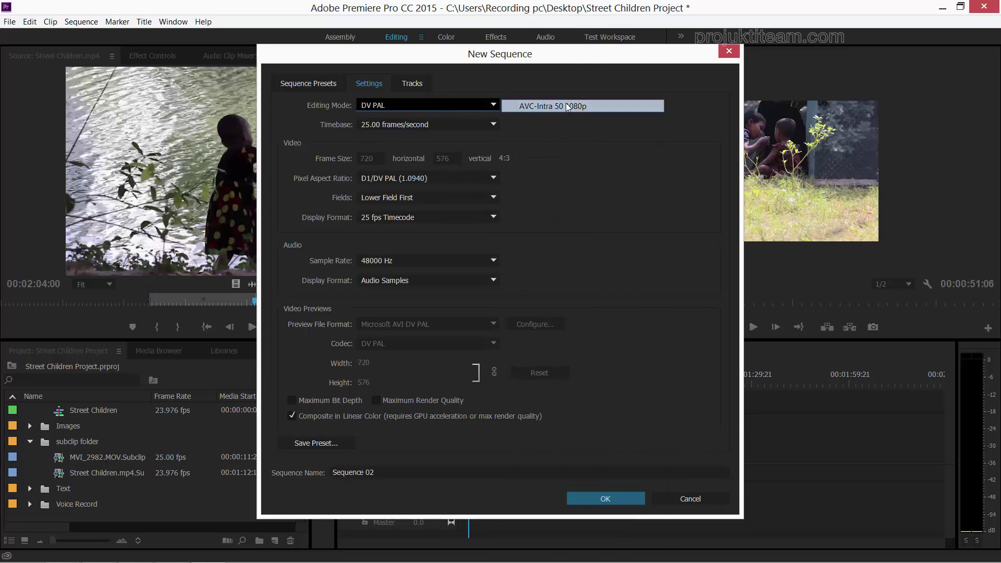
click(595, 495)
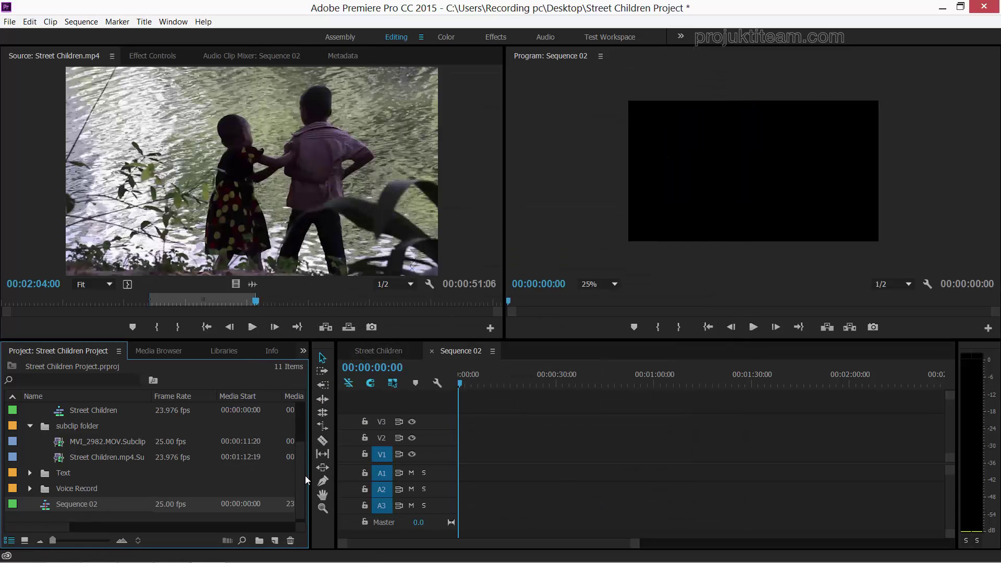
- Move Sequence 02 from the Images bin into the sequence bin, then switch between the Street Children and Sequence 02 timelines
scroll(300, 464, up, 2)
scroll(302, 462, down, 1)
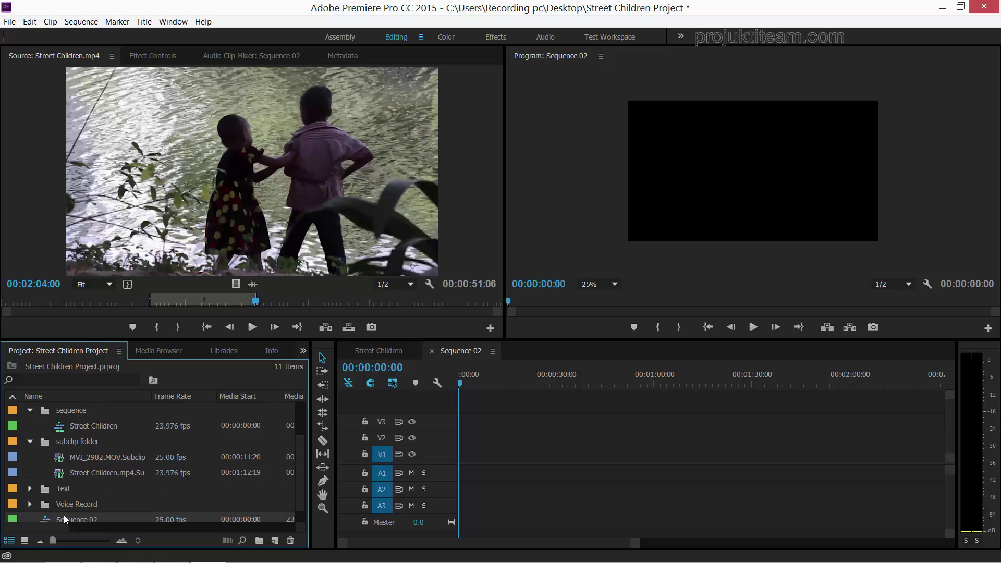
scroll(78, 413, up, 1)
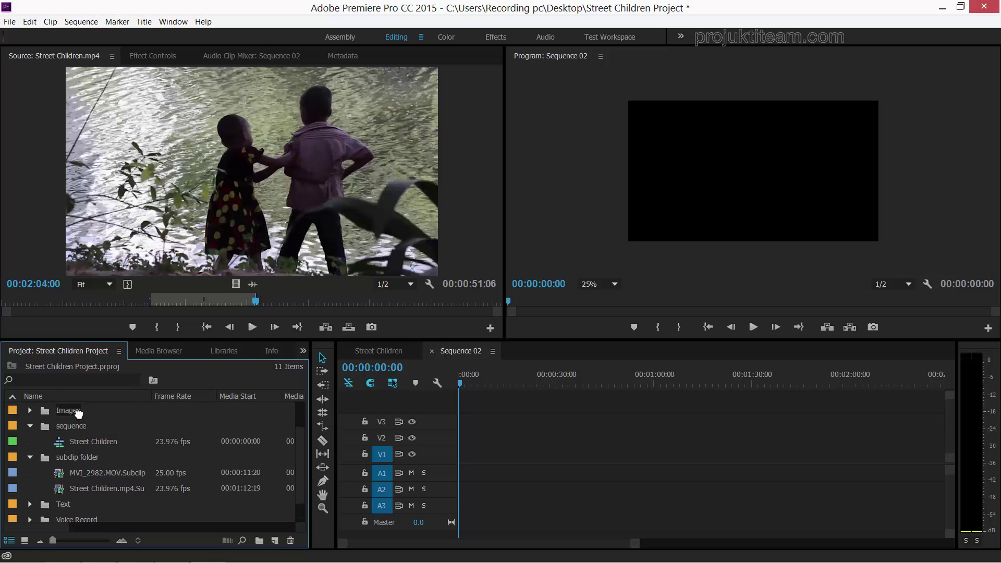
drag(79, 413, 79, 414)
scroll(301, 450, down, 1)
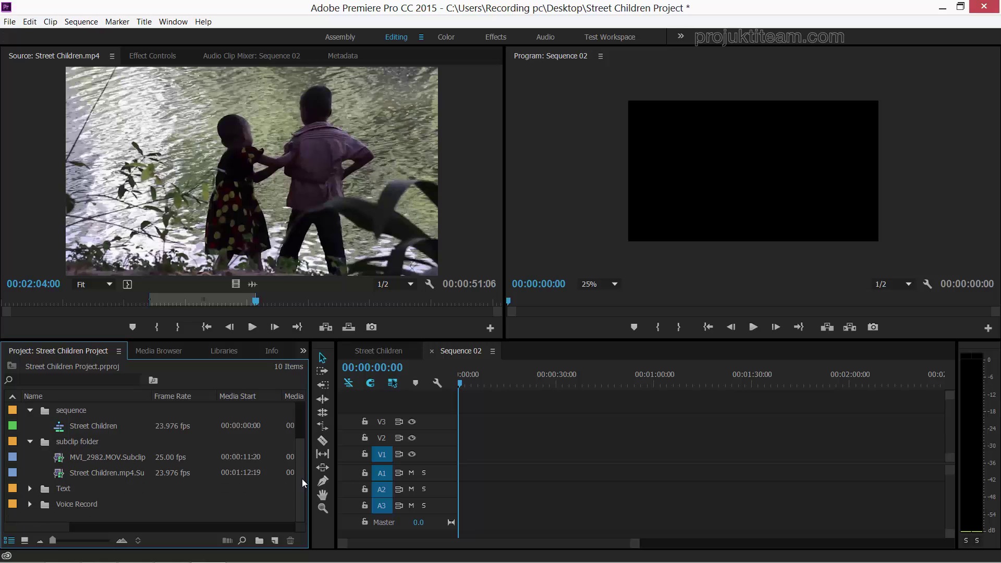
scroll(301, 451, up, 1)
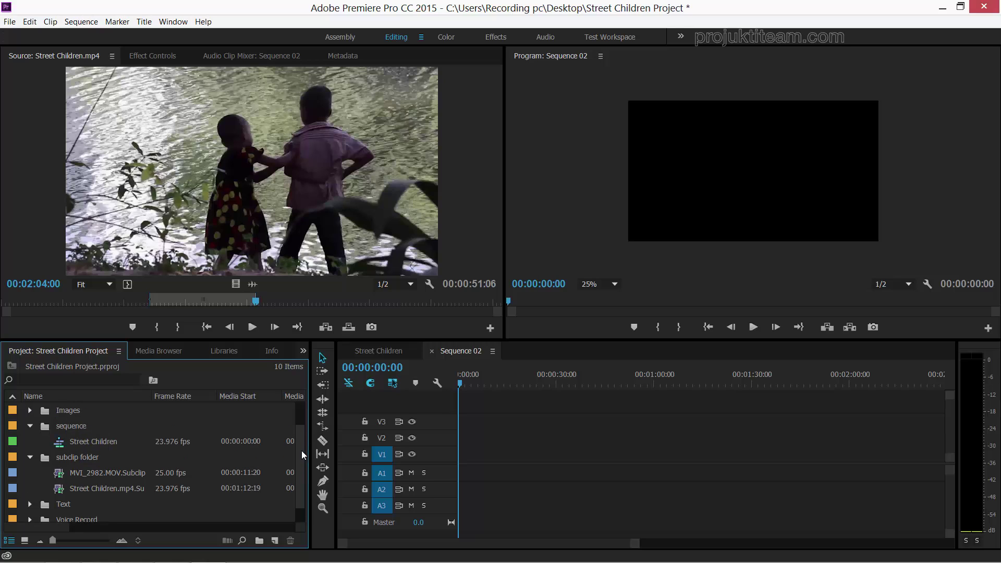
click(29, 411)
drag(74, 427, 84, 458)
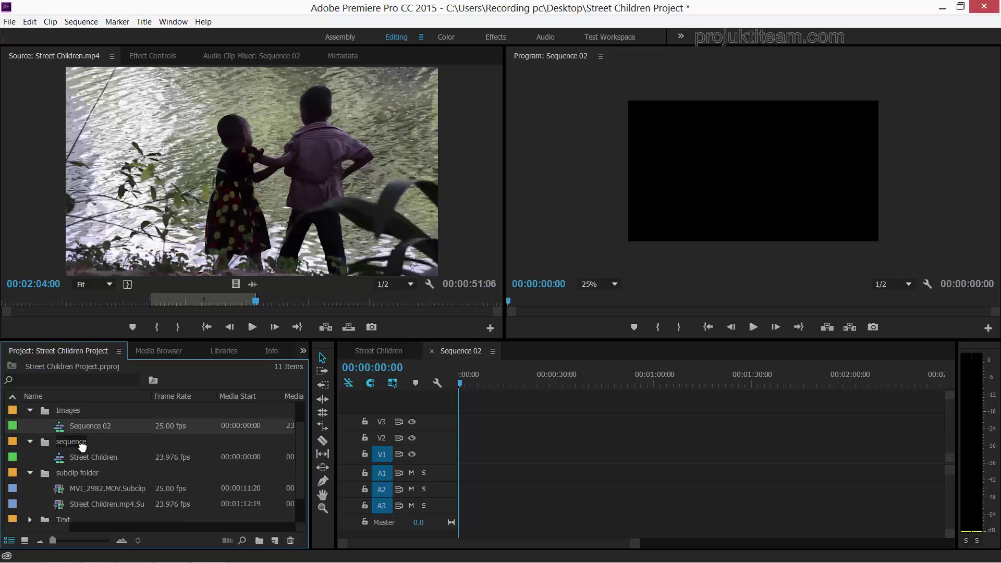
click(30, 411)
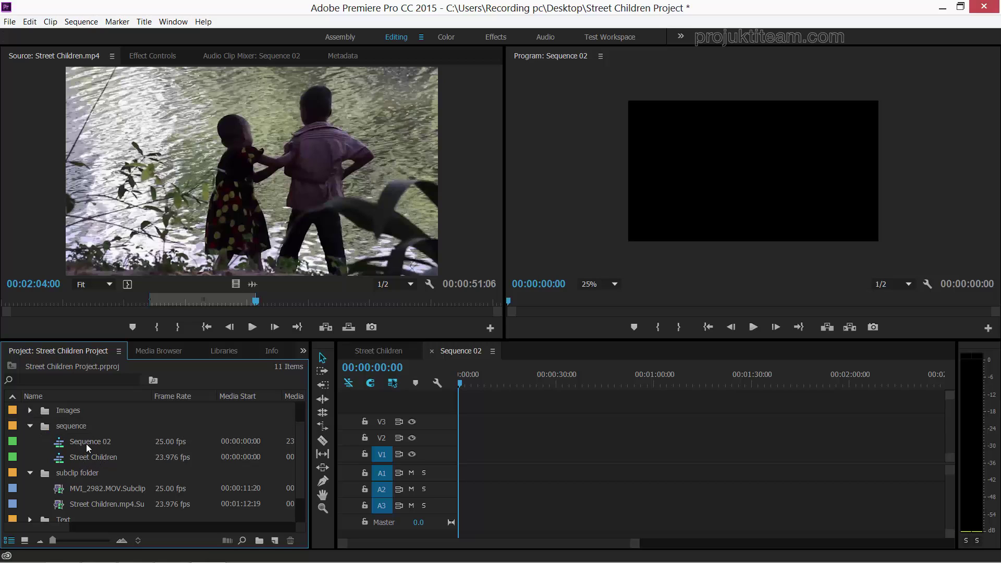
click(369, 350)
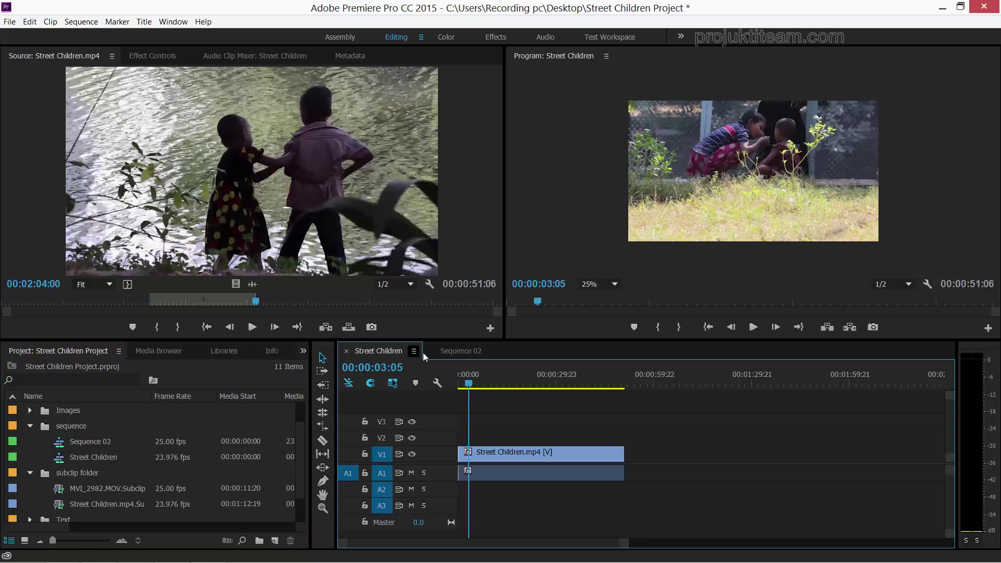
click(451, 350)
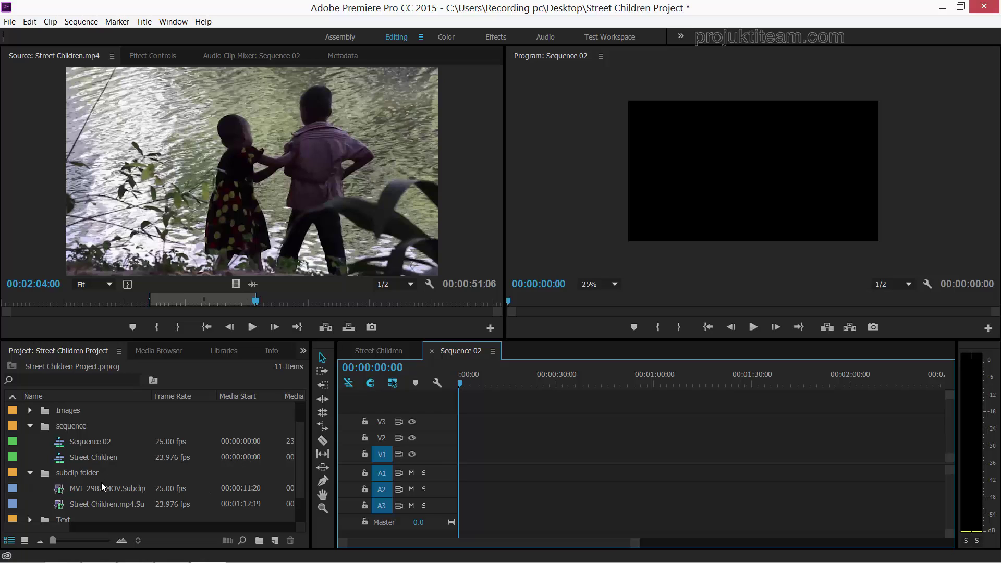
- Place MVI_2982.MOV.Subclip at the start of Sequence 02's V1, changing the sequence settings to match the clip
mouse_move(89, 489)
mouse_down()
mouse_move(467, 461)
mouse_move(459, 455)
mouse_up()
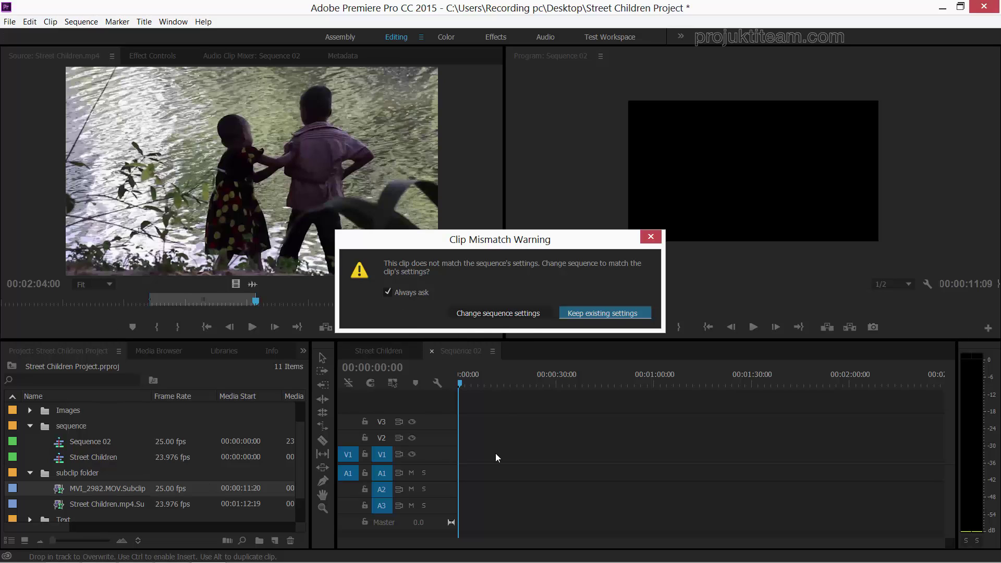
click(492, 310)
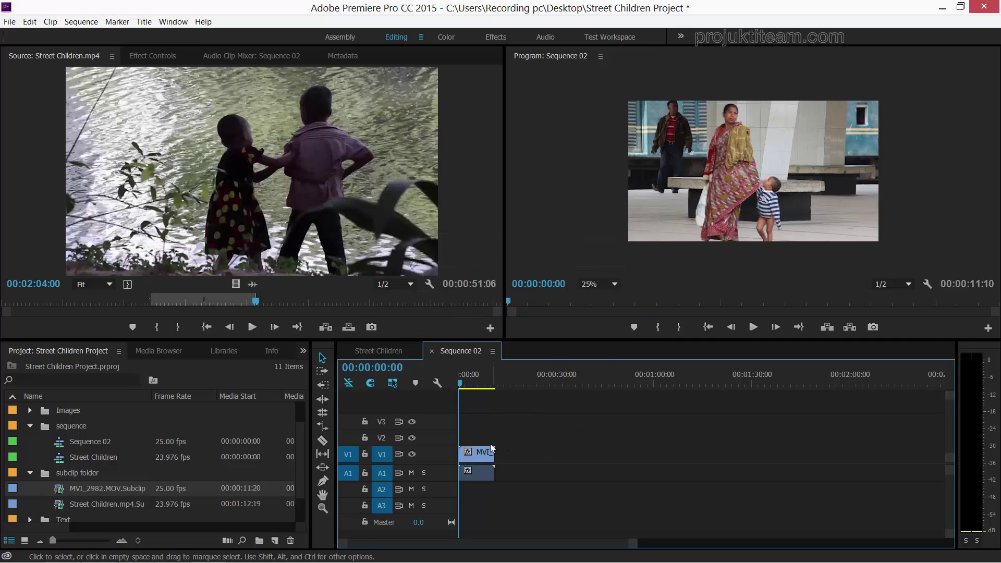
drag(490, 447, 489, 447)
- Close the Sequence 02 timeline, leaving Street Children open, and scroll the project list back up
click(431, 352)
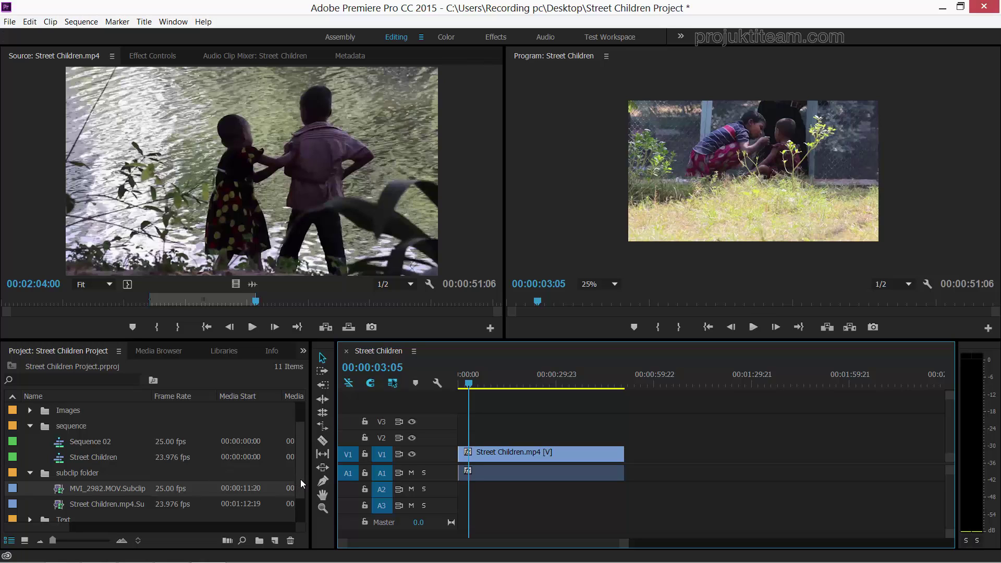
drag(295, 476, 292, 452)
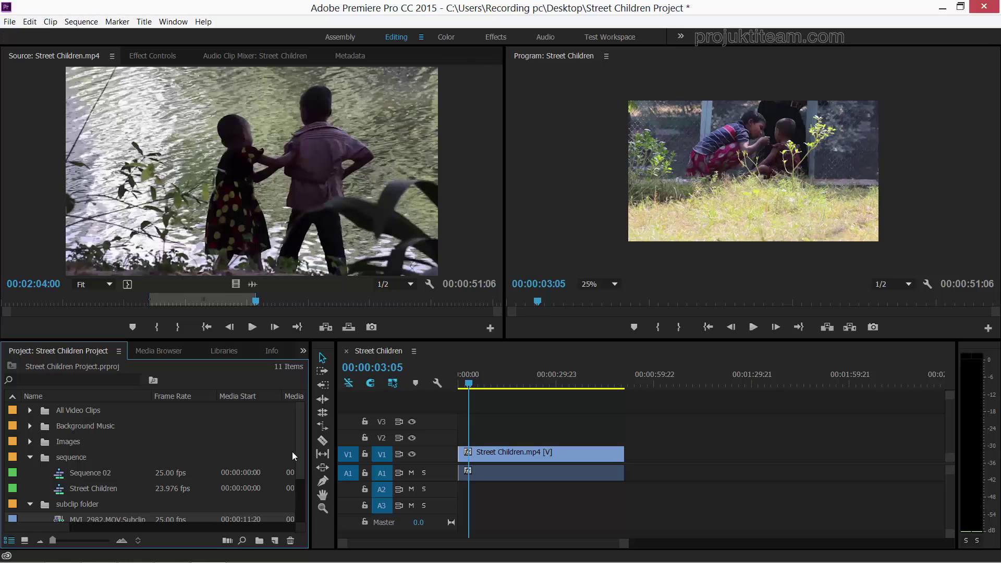